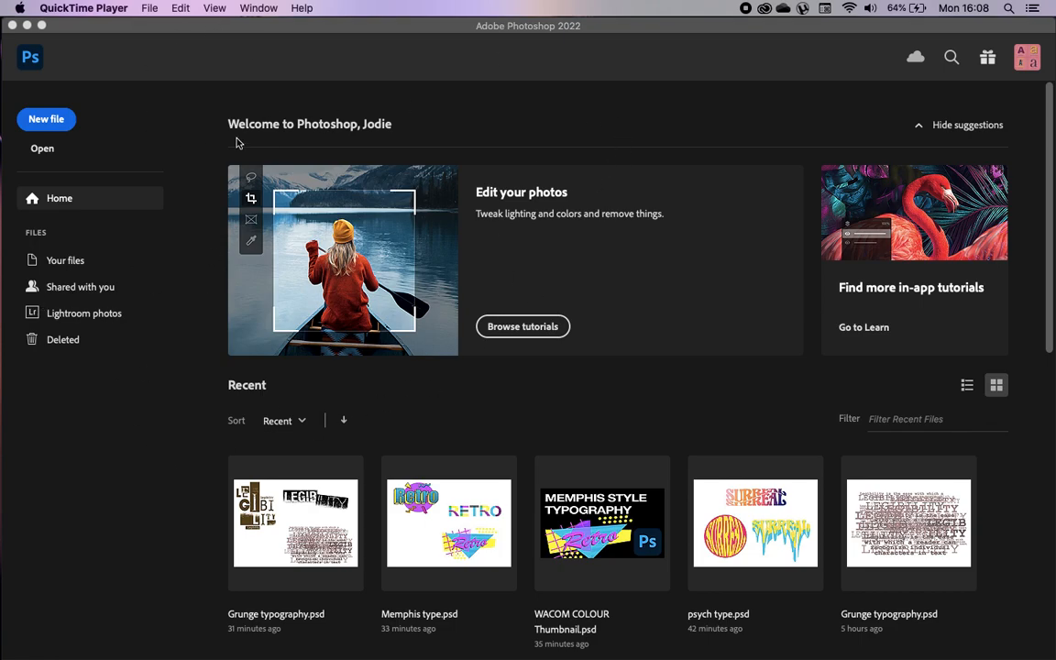
Start a new document and choose the recent A3 preset, 297 x 420 mm at 300 ppi.
{"action": "left_click", "coordinate": [49, 124]}
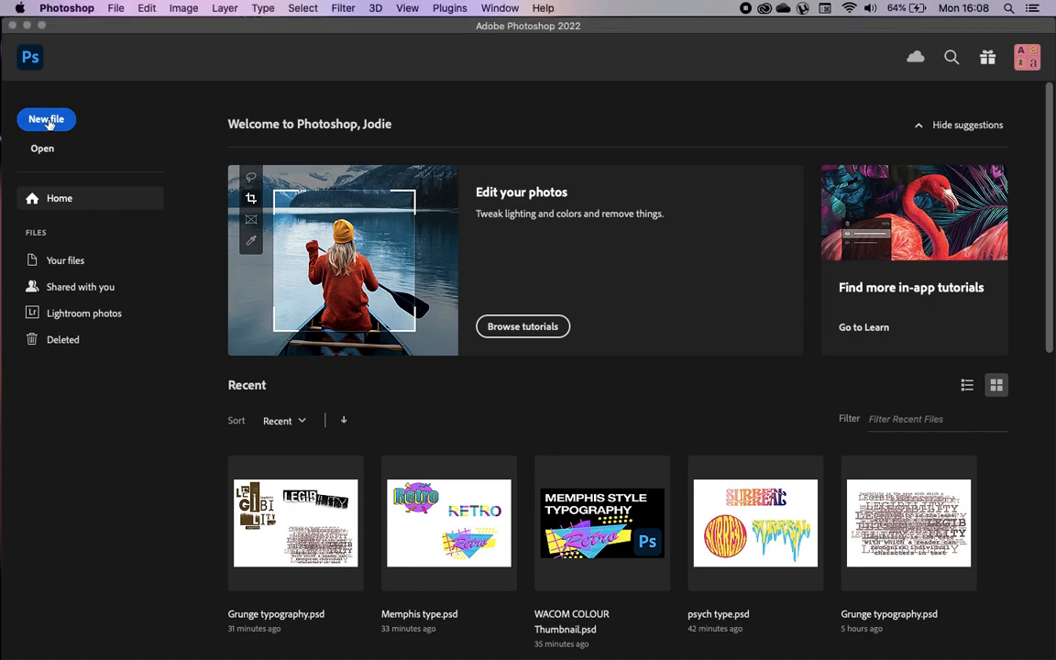
{"action": "left_click", "coordinate": [46, 119]}
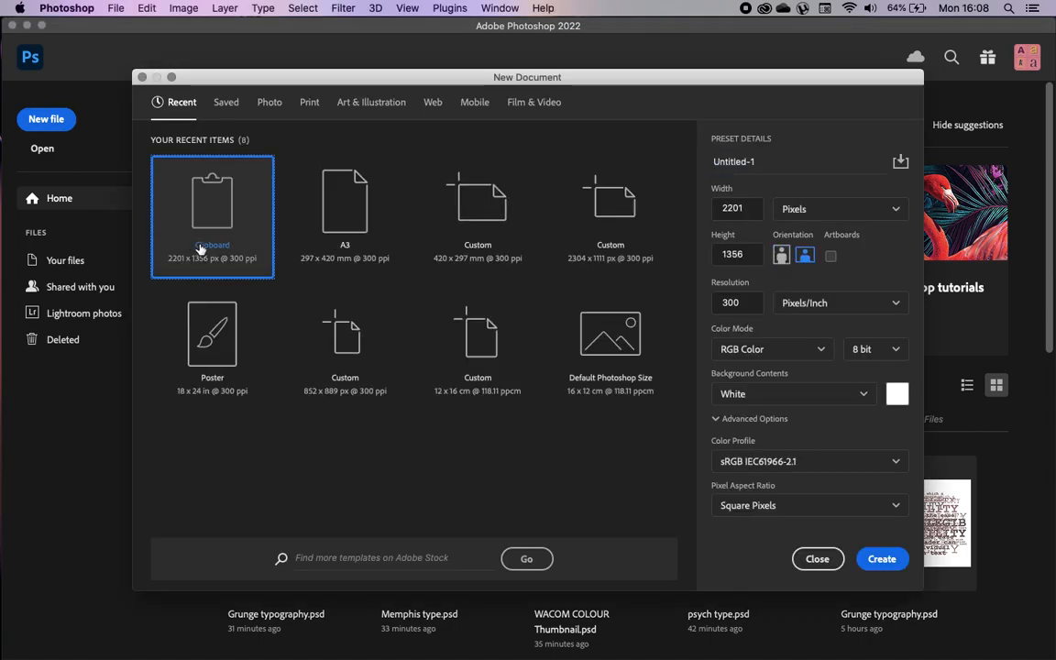
{"action": "left_click", "coordinate": [336, 215]}
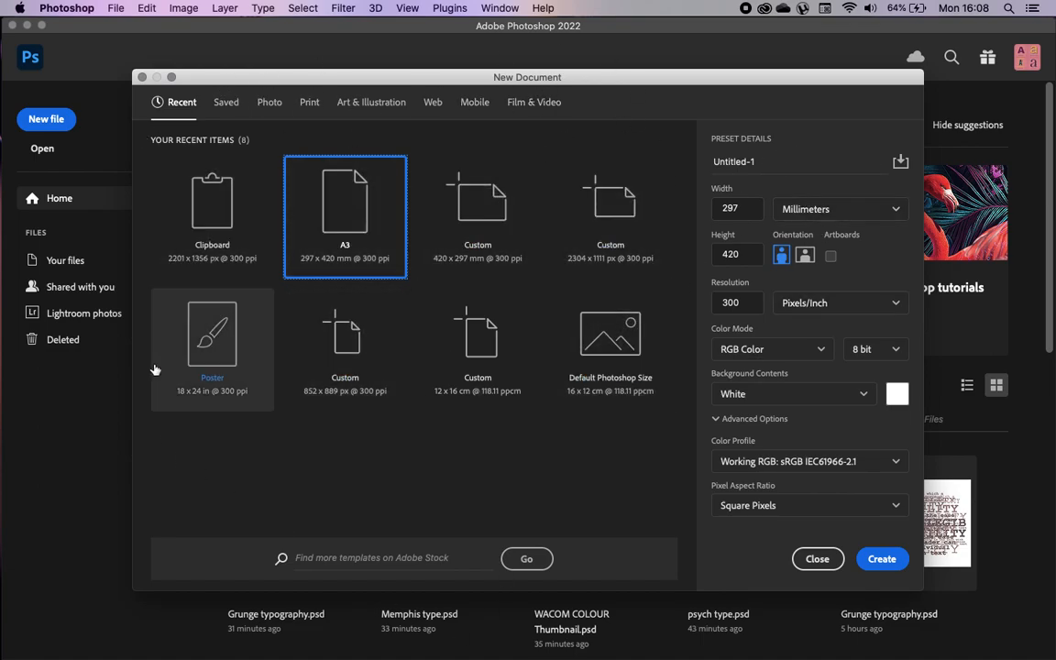
Browse the blank document presets for Print, Art & Illustration and Web, including the full Art & Illustration list.
{"action": "left_click", "coordinate": [311, 108]}
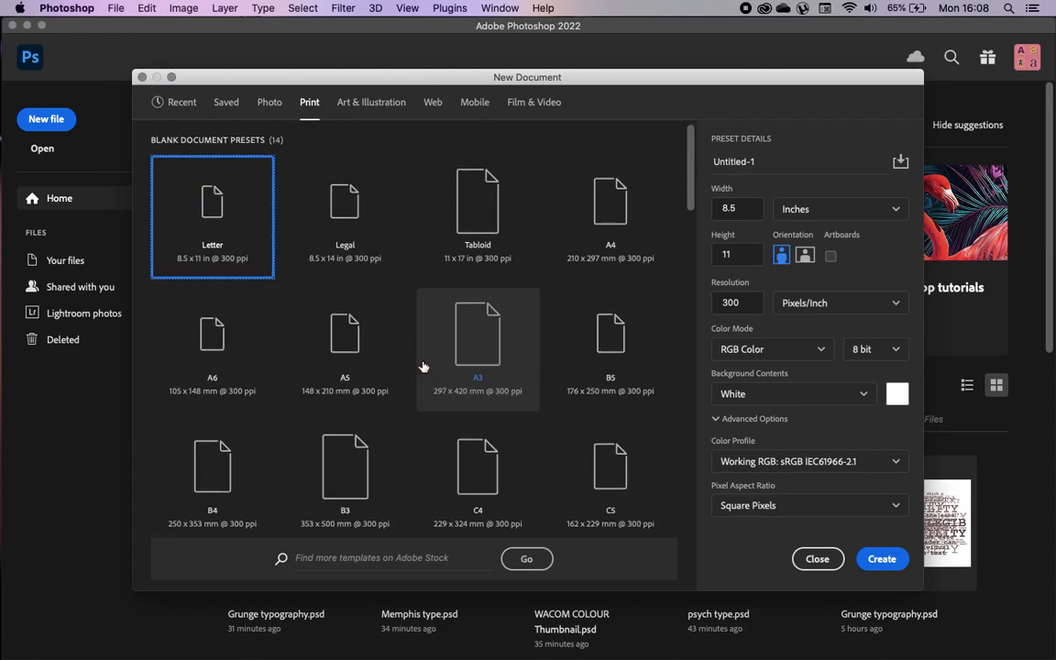
{"action": "left_click", "coordinate": [390, 111]}
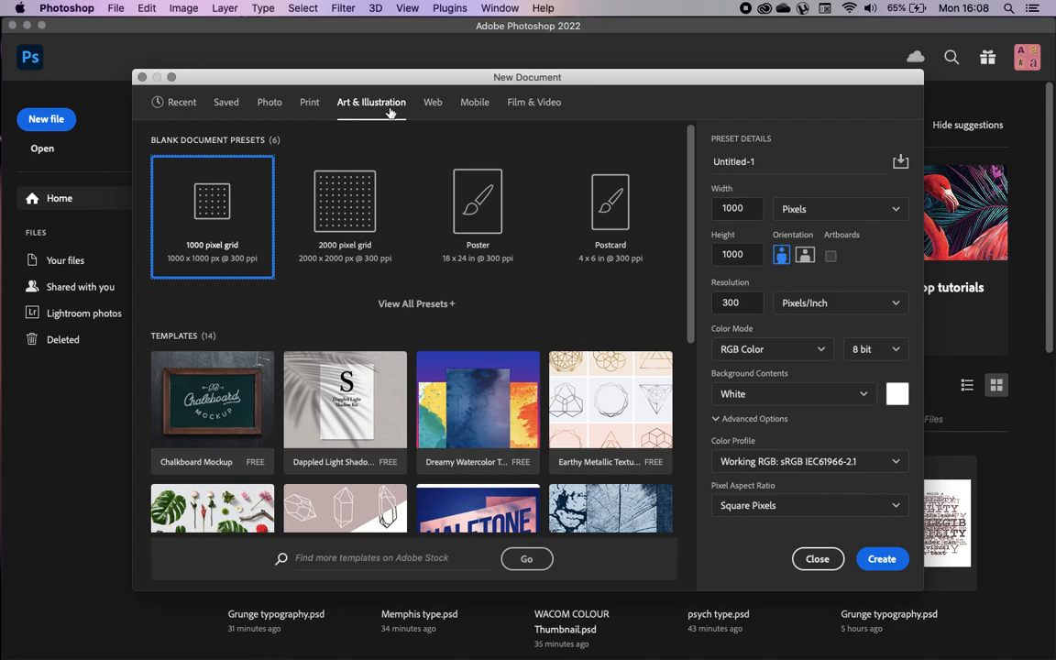
{"action": "left_click", "coordinate": [414, 303]}
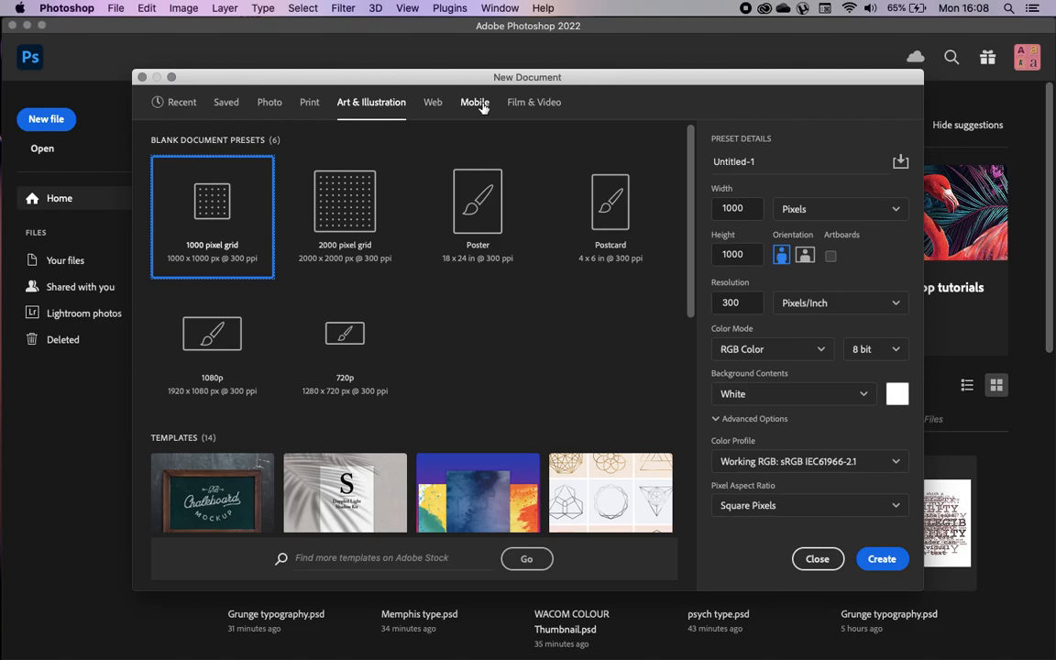
{"action": "left_click", "coordinate": [438, 109]}
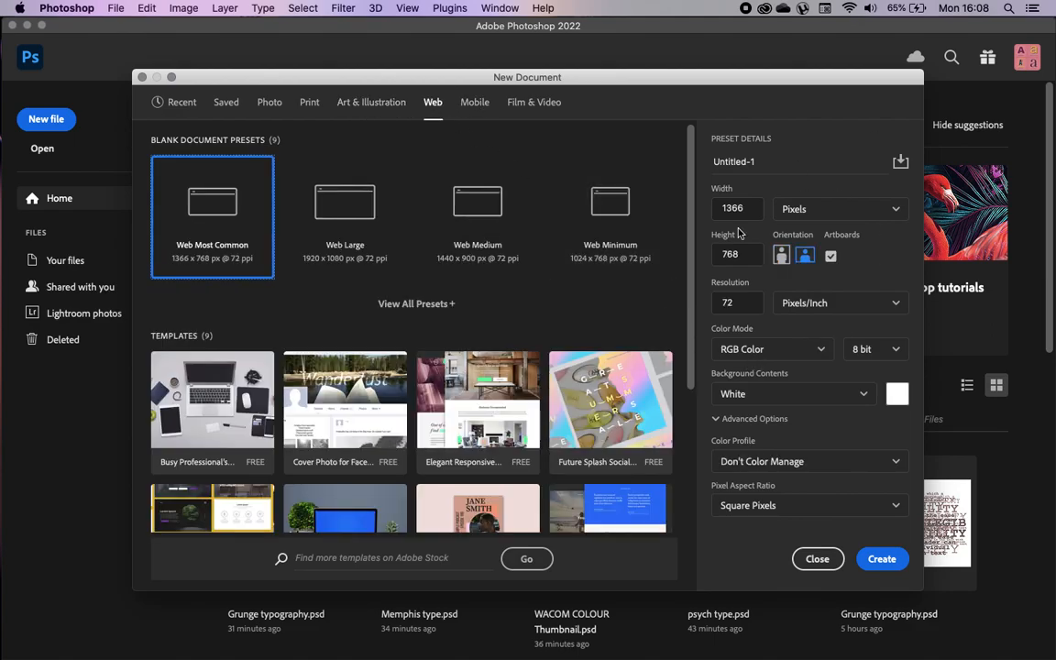
Compare the color modes offered for the Web presets with those offered for the Print presets.
{"action": "left_click", "coordinate": [778, 346]}
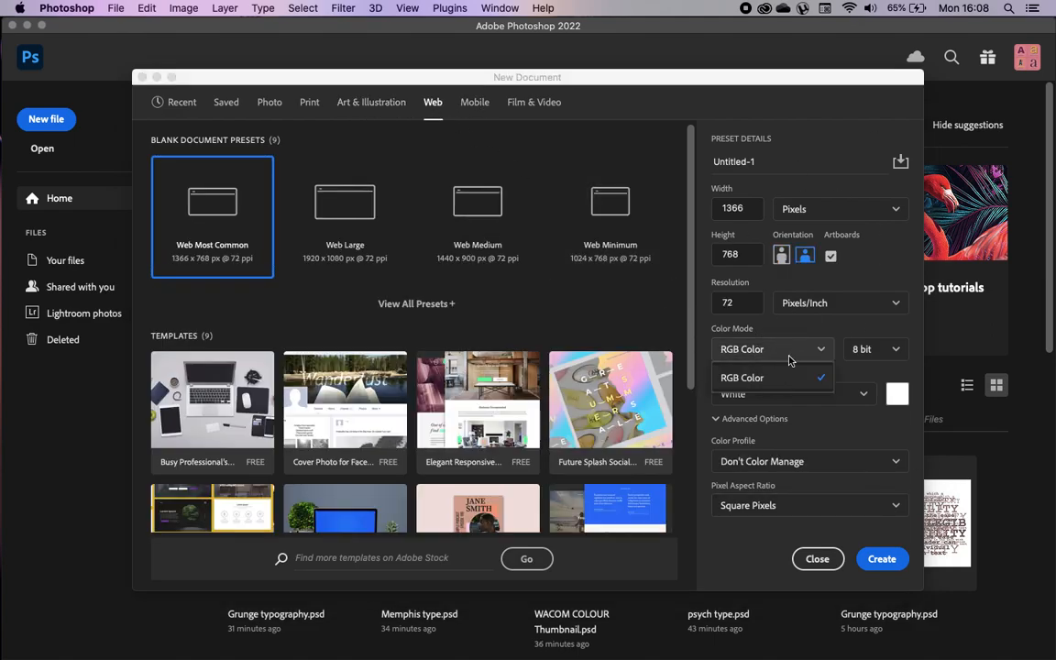
{"action": "left_click", "coordinate": [788, 357]}
{"action": "left_click", "coordinate": [310, 104]}
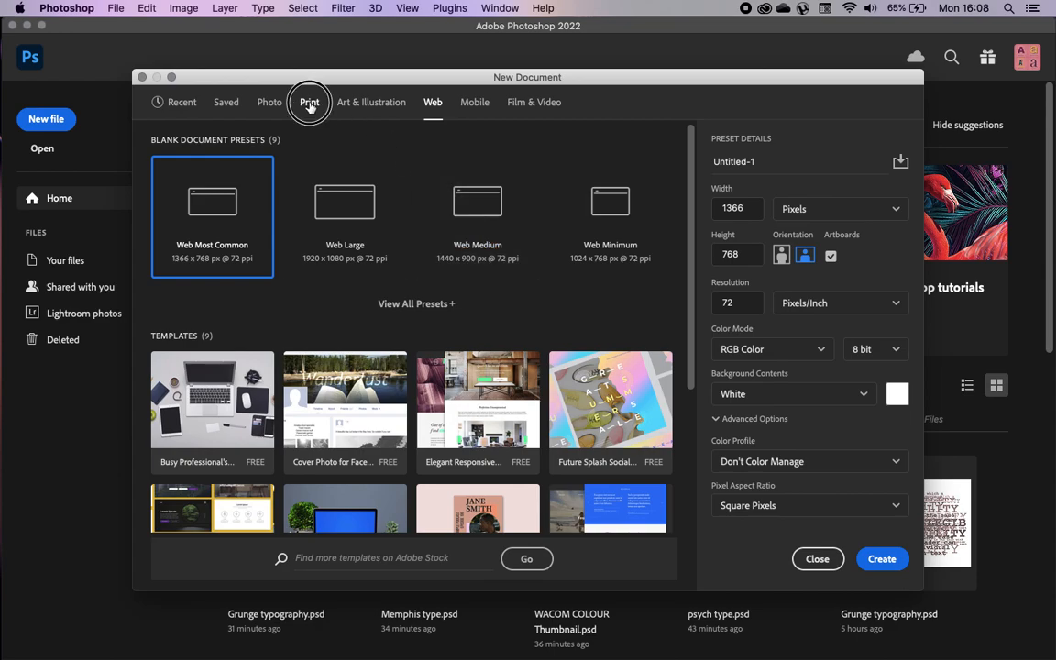
{"action": "left_click", "coordinate": [745, 349]}
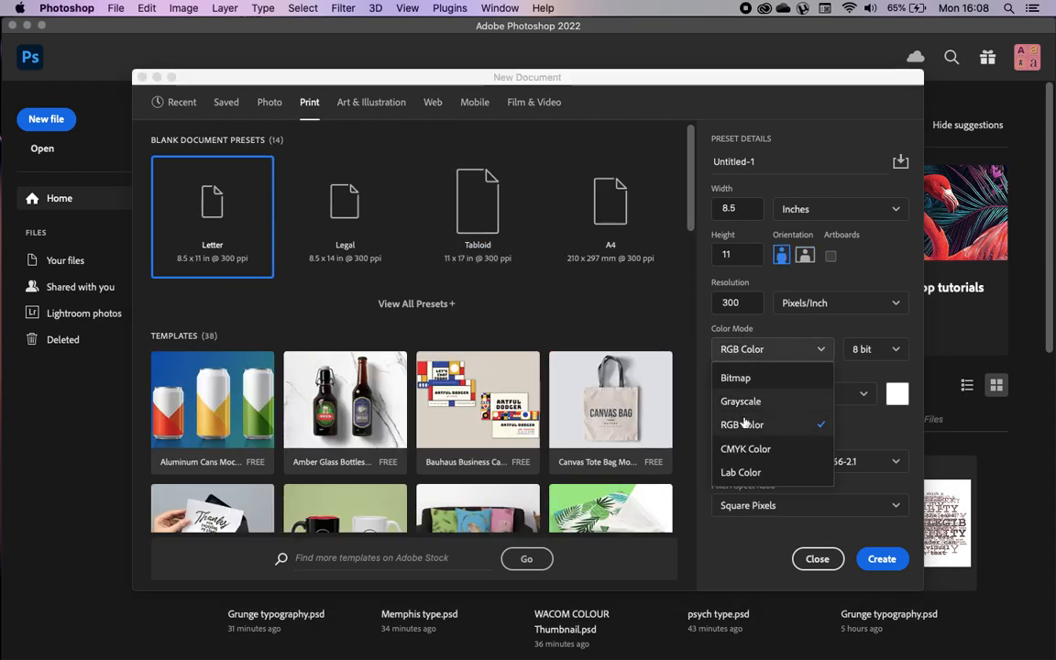
{"action": "left_click", "coordinate": [672, 323]}
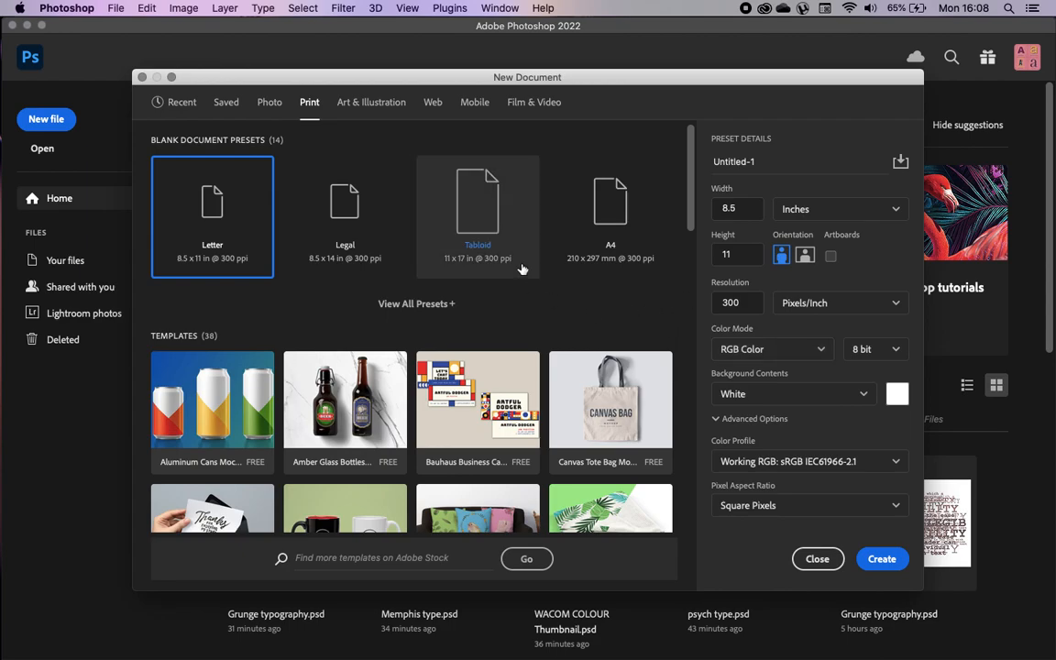
Create a document from the A3 print preset, 297 x 420 mm at 300 pixels/inch in RGB Color.
{"action": "left_click", "coordinate": [427, 304]}
{"action": "left_click", "coordinate": [474, 359]}
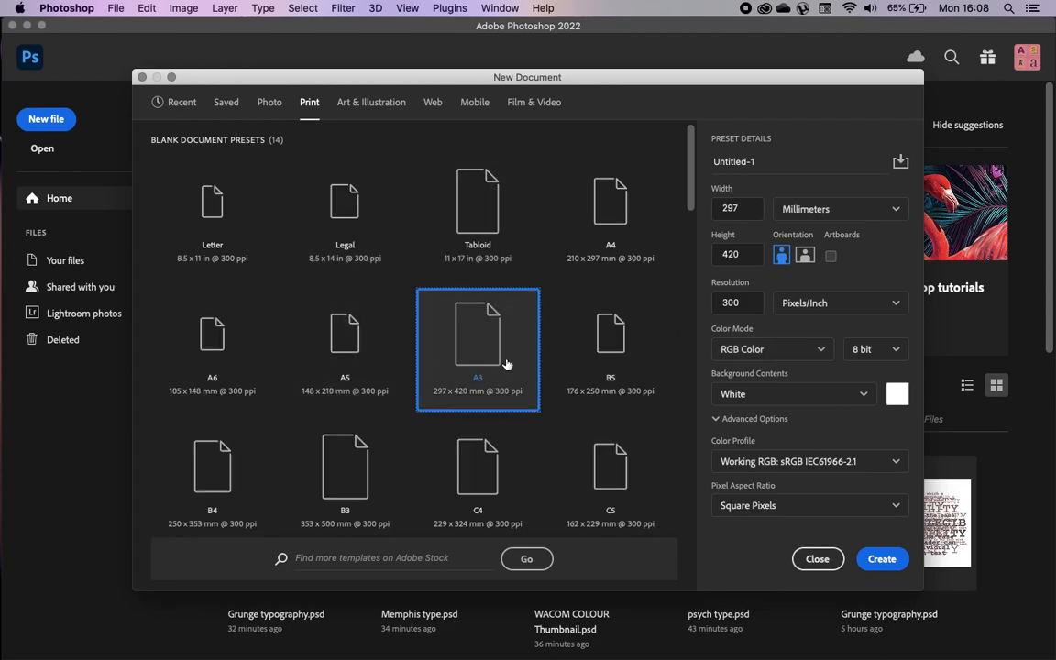
{"action": "left_click", "coordinate": [881, 559]}
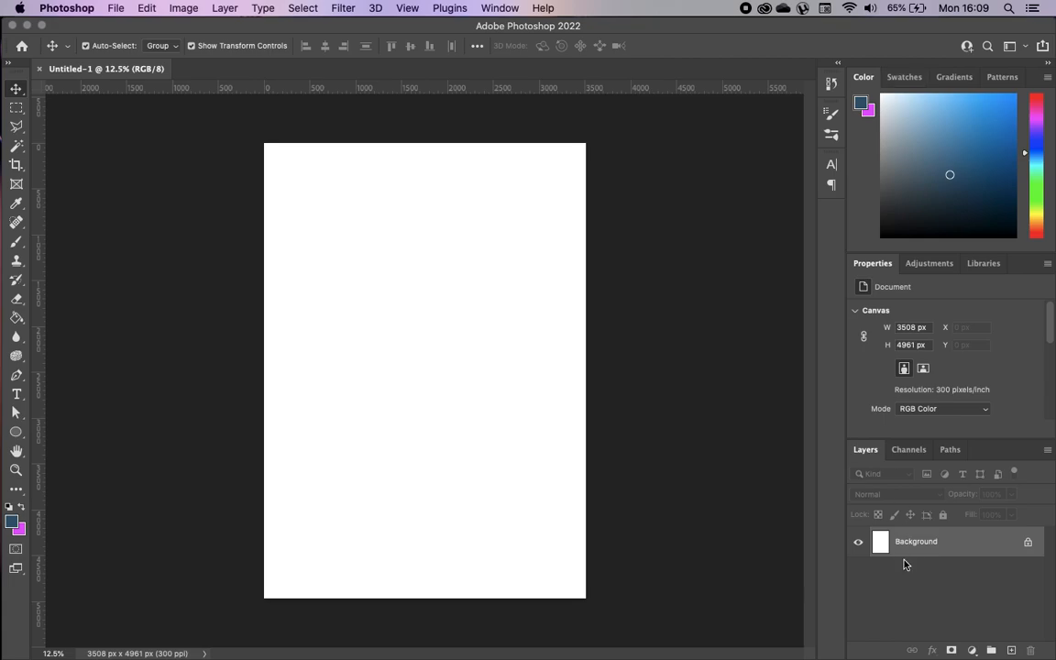
Check the workspace options, detach the Character panel over the canvas and close it.
{"action": "left_click", "coordinate": [1011, 48]}
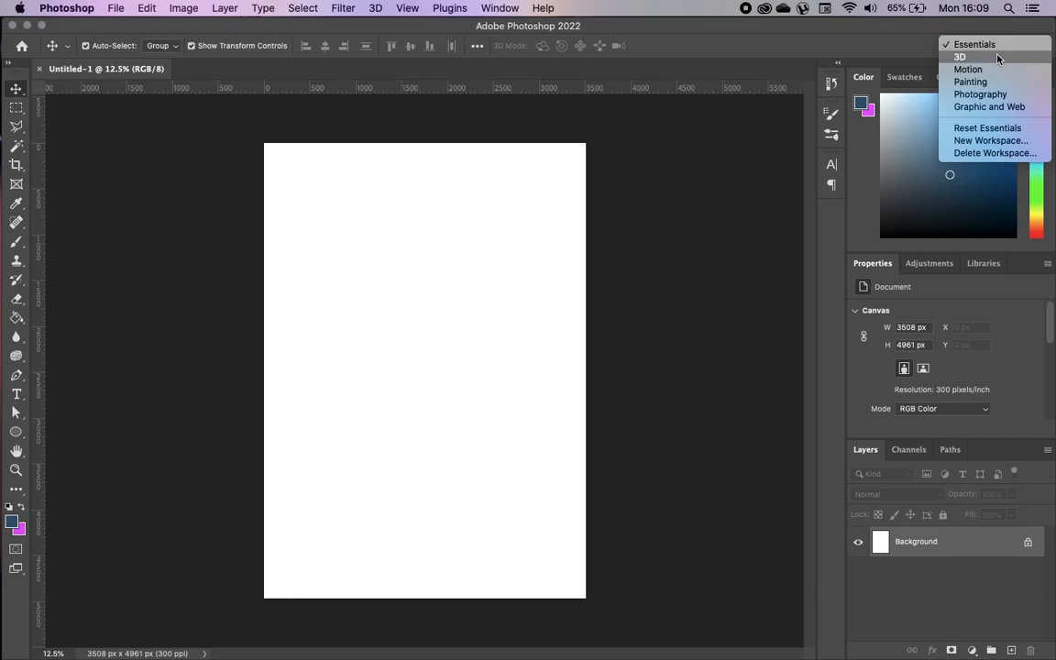
{"action": "left_click", "coordinate": [968, 129]}
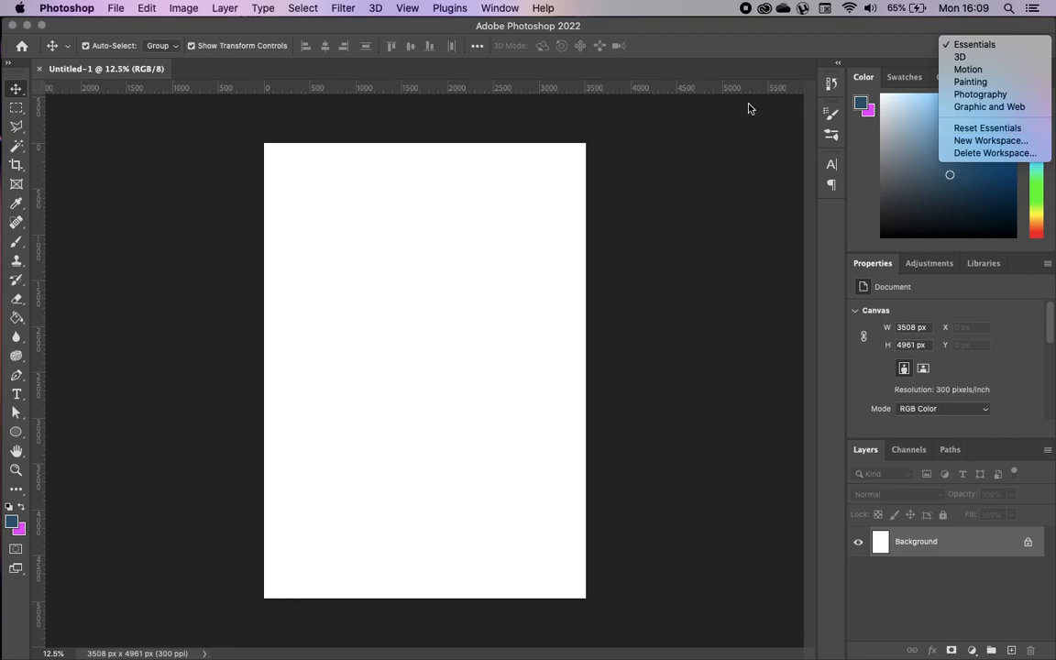
{"action": "left_click", "coordinate": [832, 165]}
{"action": "left_click_drag", "start_coordinate": [654, 177], "coordinate": [409, 200]}
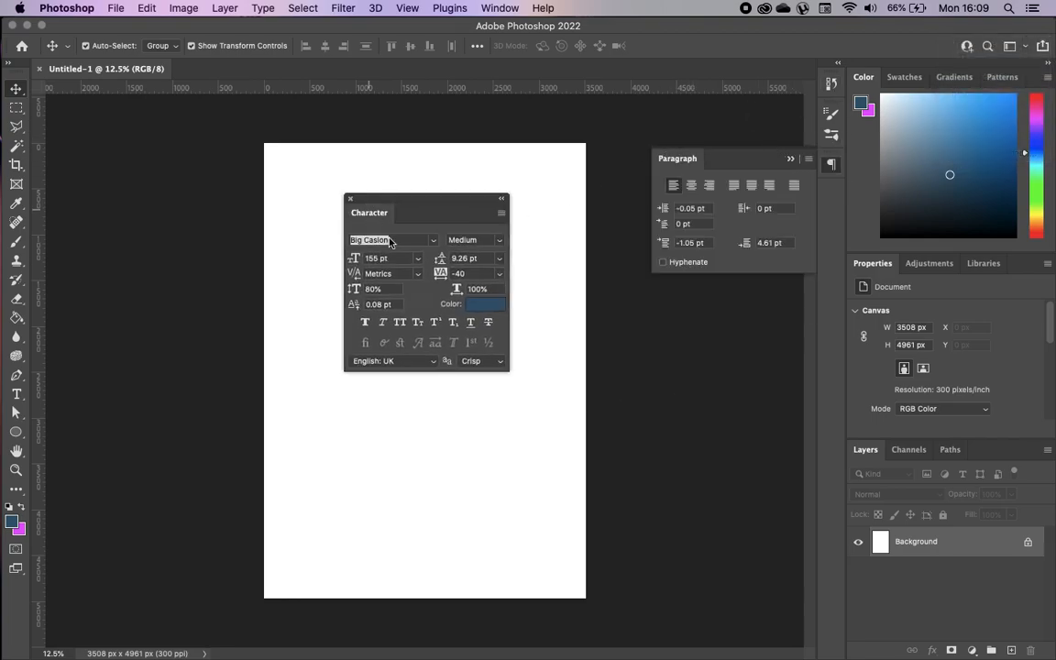
{"action": "left_click", "coordinate": [347, 199]}
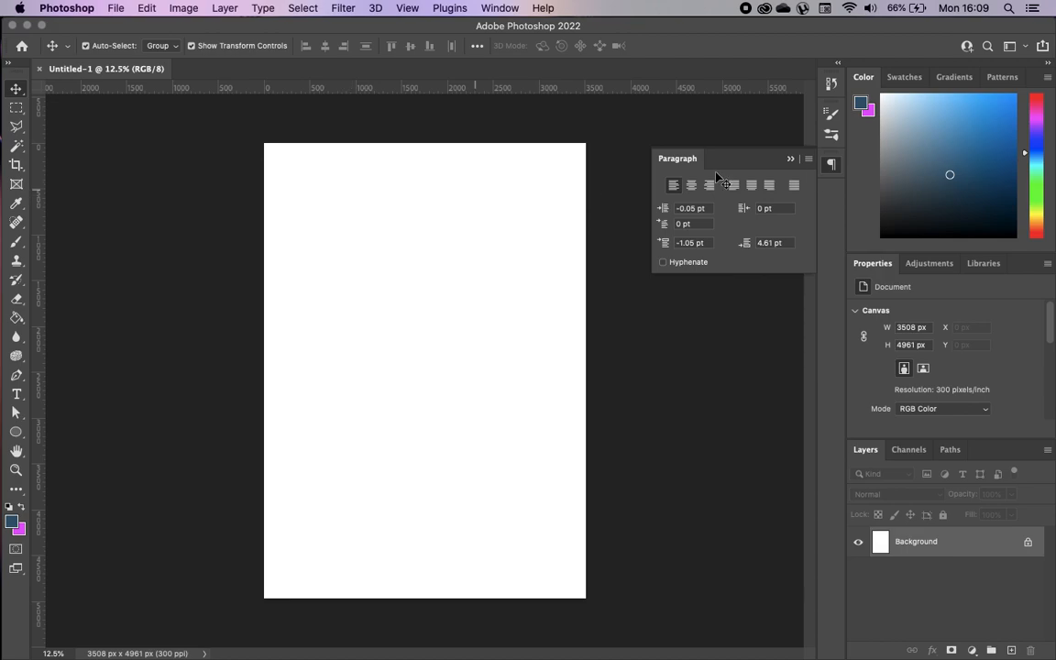
Detach and close the Properties panel, close the Adjustments and Libraries group, and collapse the Paragraph panel.
{"action": "left_click_drag", "start_coordinate": [872, 263], "coordinate": [407, 281]}
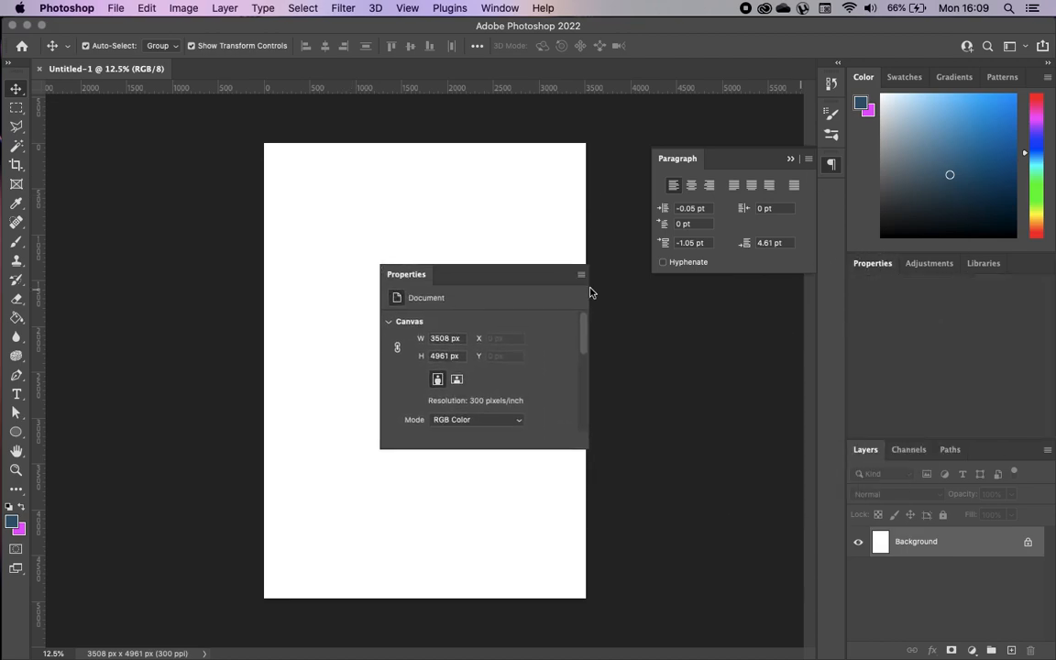
{"action": "left_click_drag", "start_coordinate": [591, 293], "coordinate": [590, 292]}
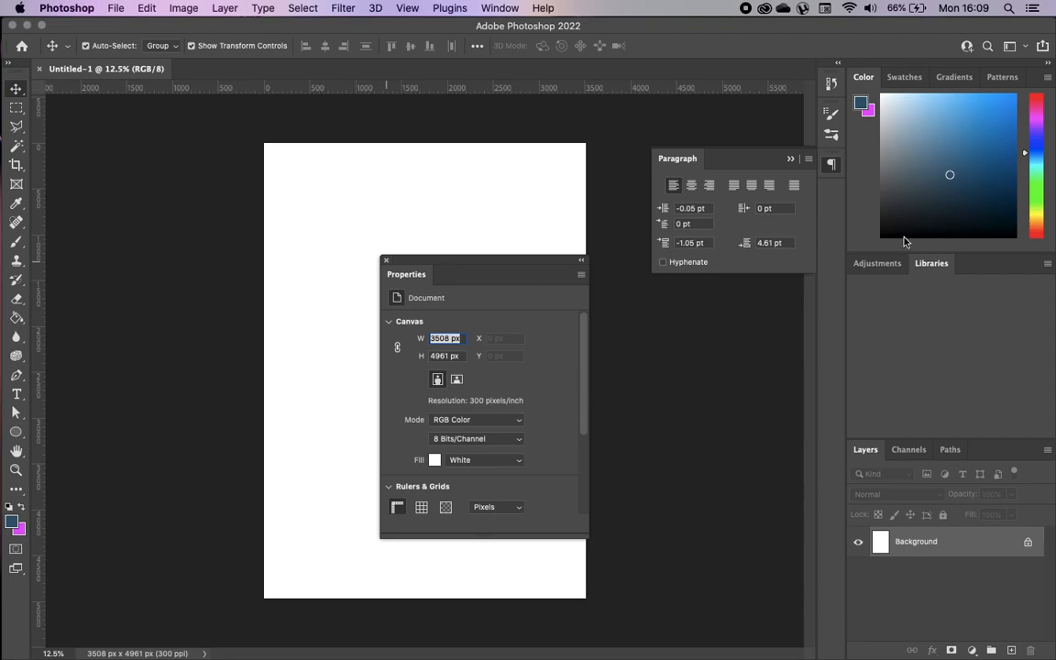
{"action": "right_click", "coordinate": [1051, 264]}
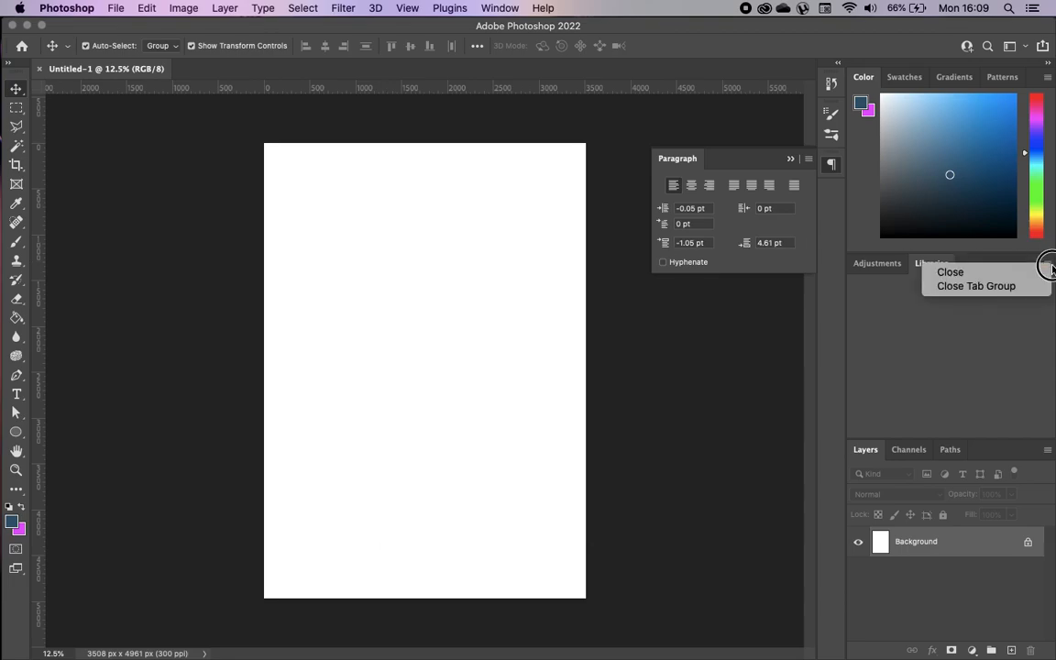
{"action": "left_click", "coordinate": [992, 290]}
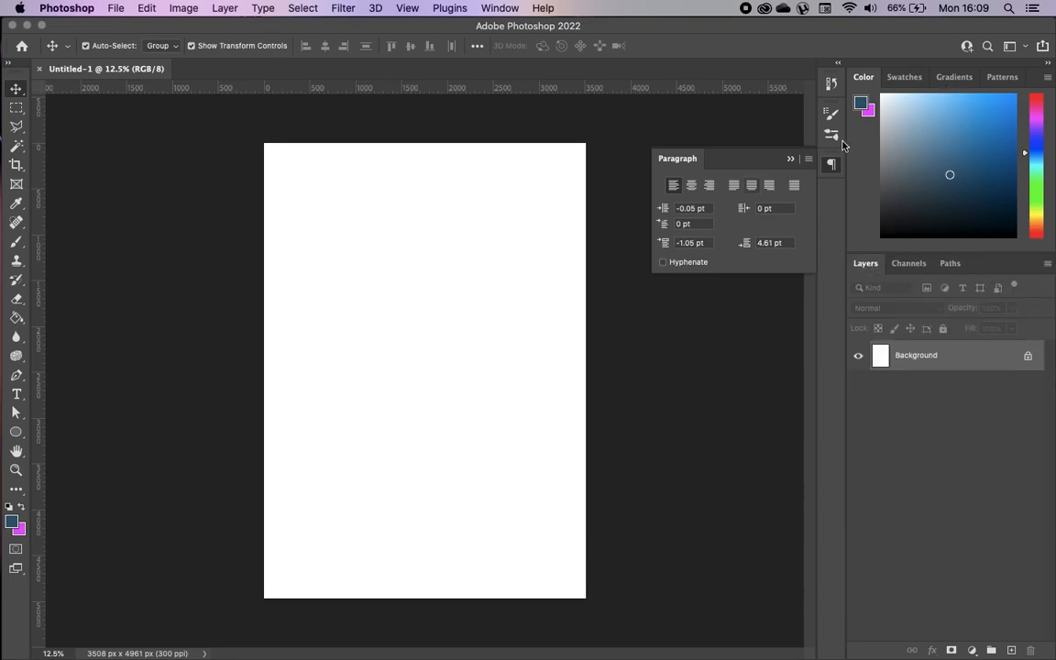
{"action": "left_click", "coordinate": [791, 158]}
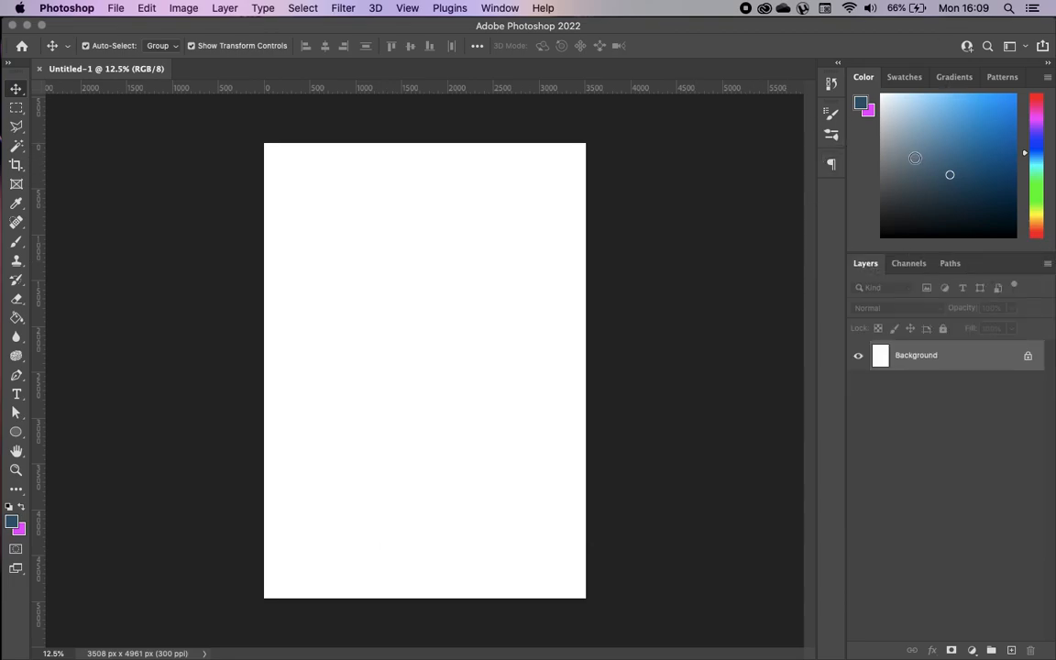
Reset the Essentials workspace and show the Patterns panel.
{"action": "left_click", "coordinate": [1013, 45]}
{"action": "left_click", "coordinate": [998, 131]}
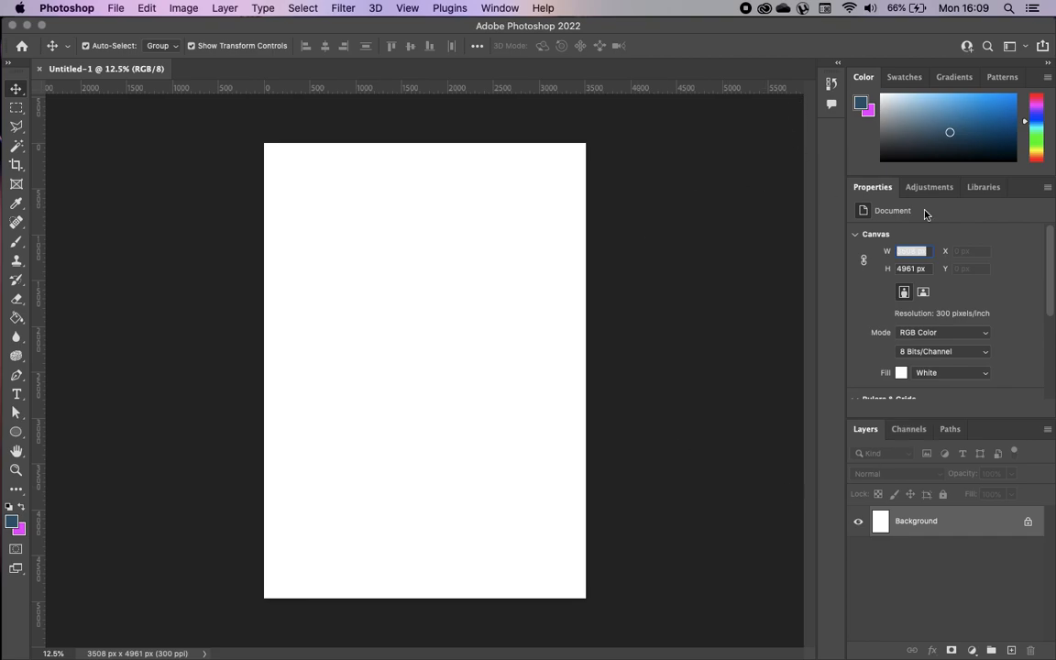
{"action": "left_click", "coordinate": [999, 79]}
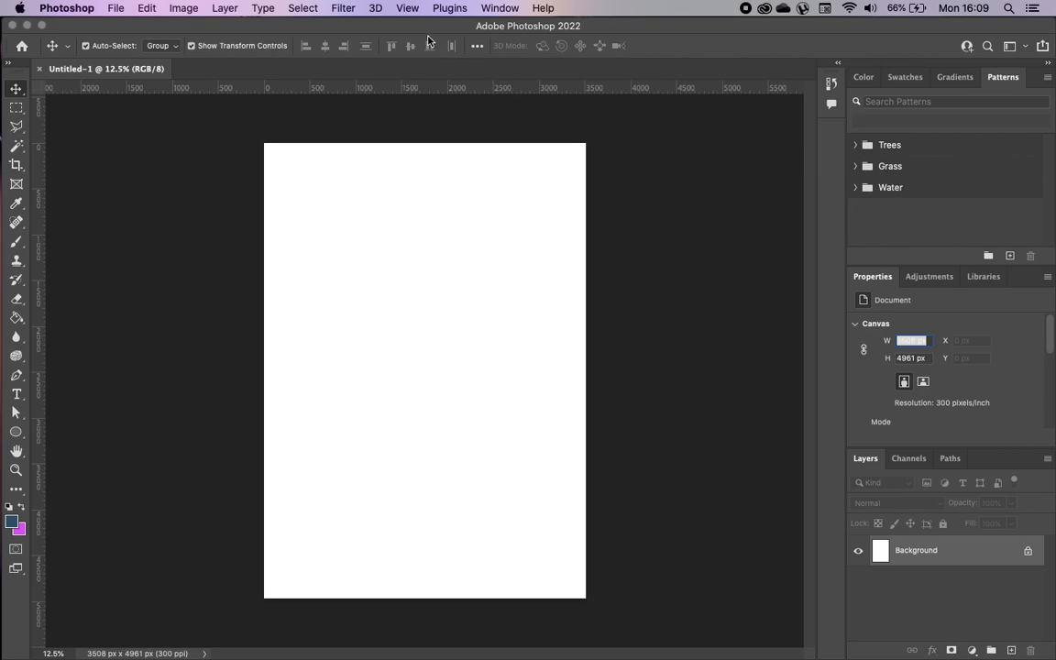
Add the Character panel to the workspace and collapse it to its icon.
{"action": "left_click", "coordinate": [500, 8]}
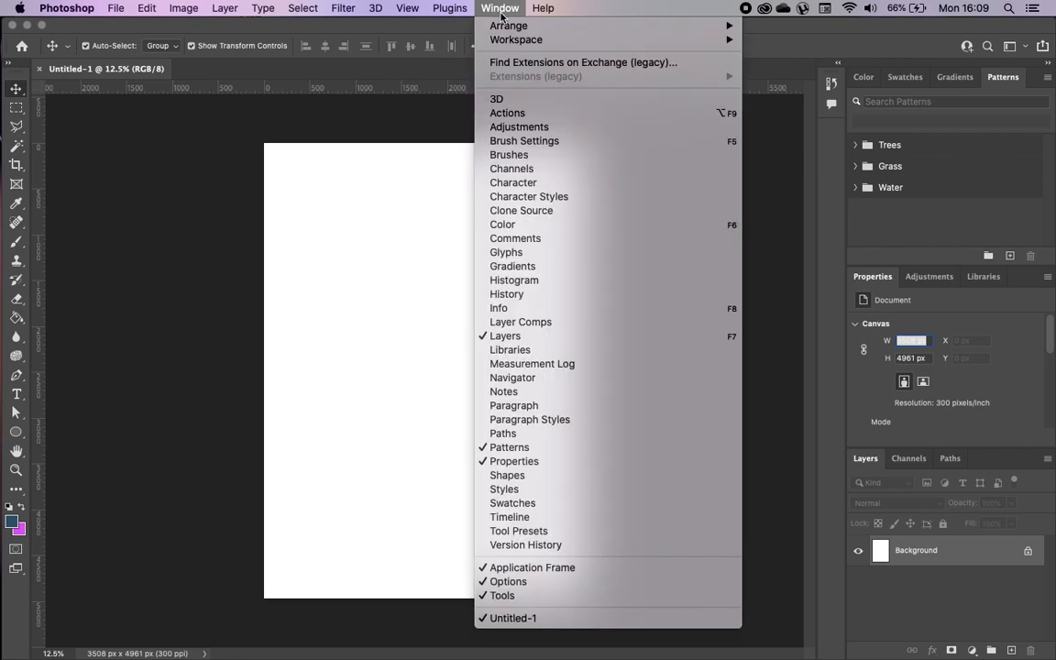
{"action": "left_click", "coordinate": [530, 185]}
{"action": "left_click", "coordinate": [790, 129]}
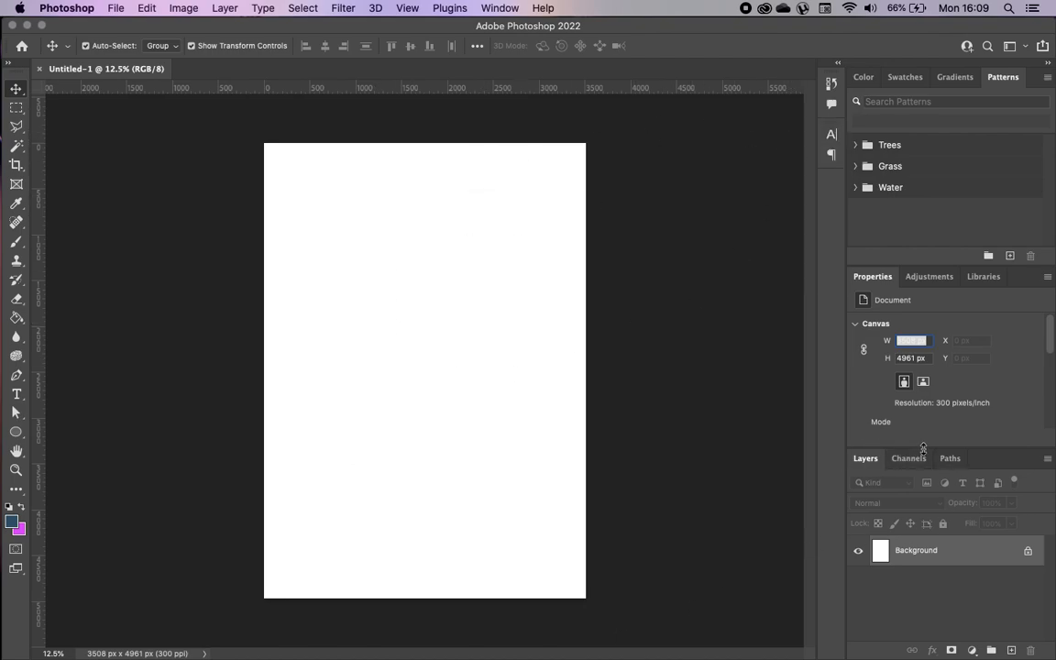
Collapse the main panel dock to icons, expand the Layers panel from it and stretch it down the window.
{"action": "left_click_drag", "start_coordinate": [925, 446], "coordinate": [927, 400]}
{"action": "left_click", "coordinate": [1048, 62]}
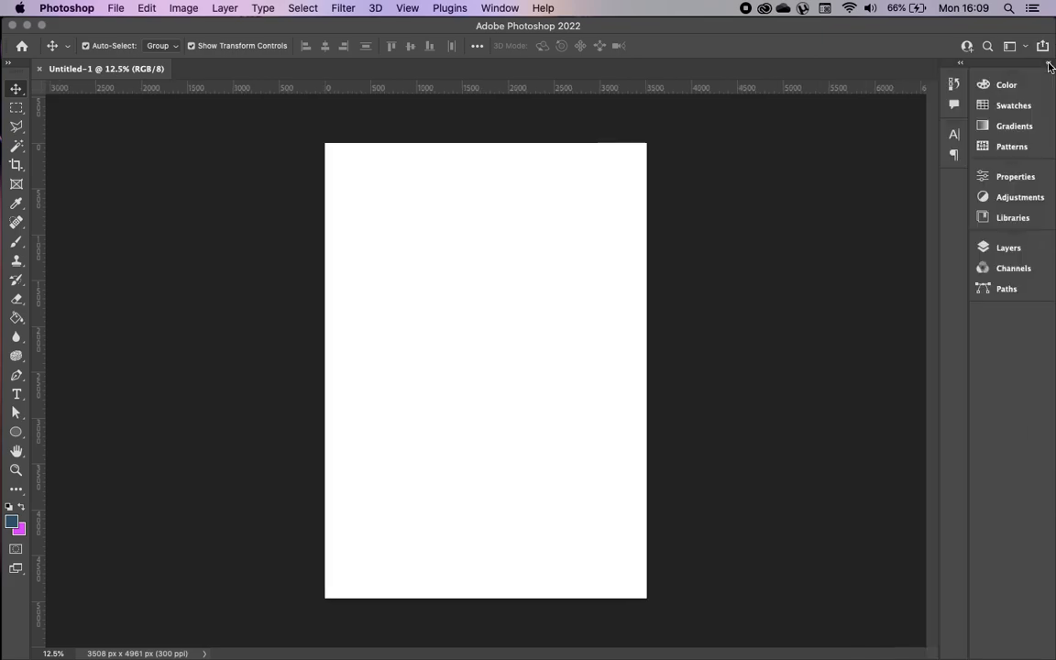
{"action": "left_click", "coordinate": [1007, 248]}
{"action": "left_click_drag", "start_coordinate": [884, 405], "coordinate": [862, 649]}
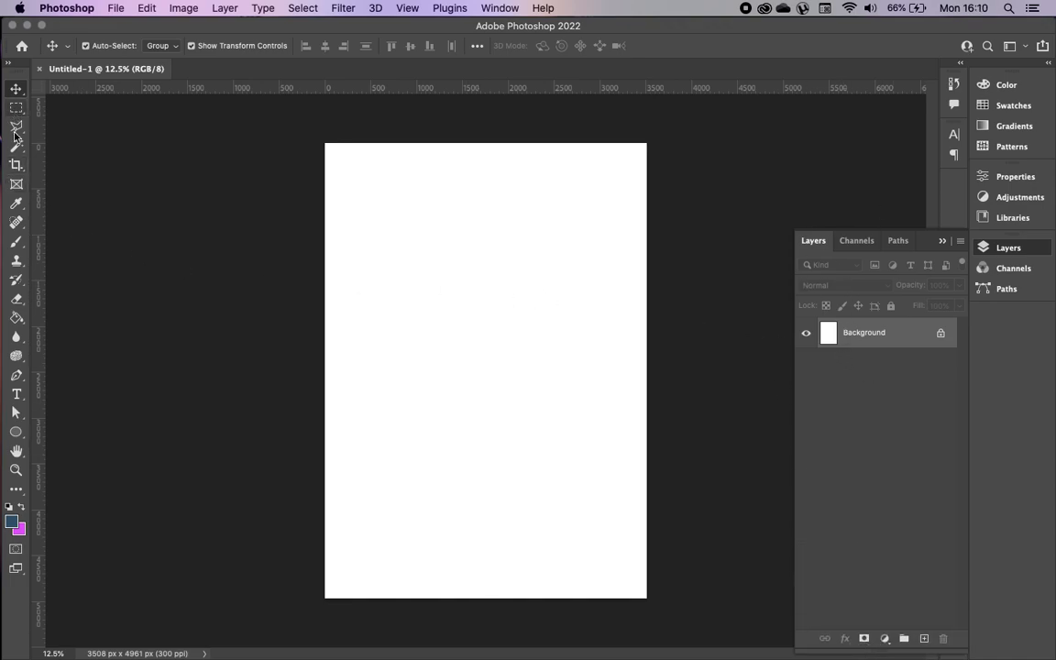
Draw several placeholder text boxes on the page with the Type tool in Big Caslon Medium, 155 pt.
{"action": "left_click", "coordinate": [16, 394]}
{"action": "left_click_drag", "start_coordinate": [344, 219], "coordinate": [489, 254]}
{"action": "left_click_drag", "start_coordinate": [404, 320], "coordinate": [554, 376]}
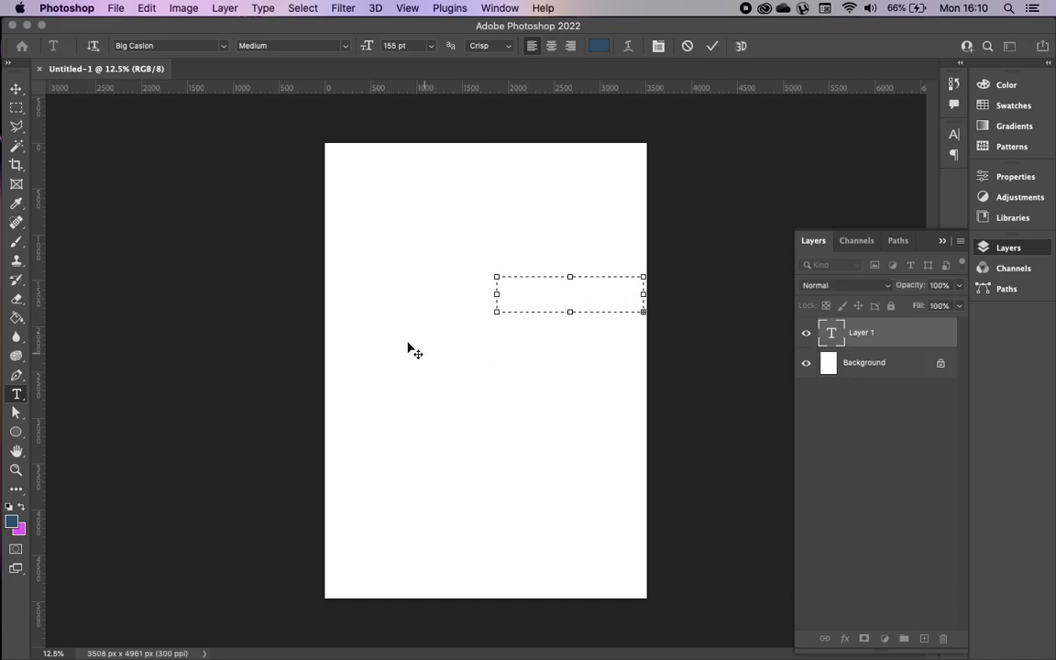
{"action": "left_click", "coordinate": [162, 244]}
{"action": "left_click_drag", "start_coordinate": [457, 356], "coordinate": [548, 442]}
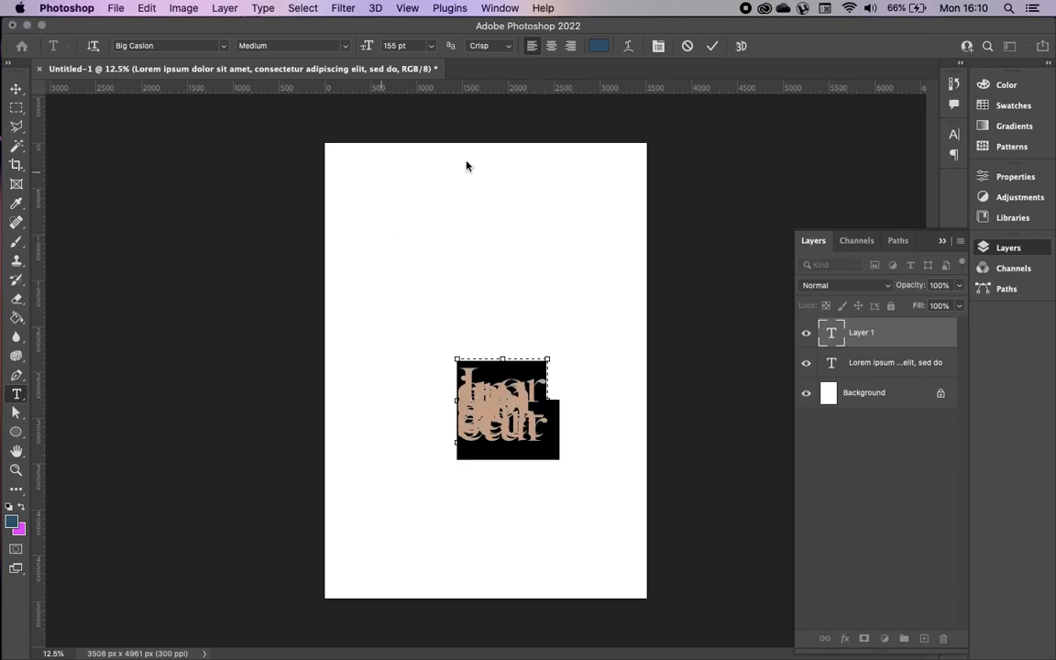
{"action": "left_click", "coordinate": [712, 46]}
{"action": "left_click_drag", "start_coordinate": [391, 198], "coordinate": [528, 282]}
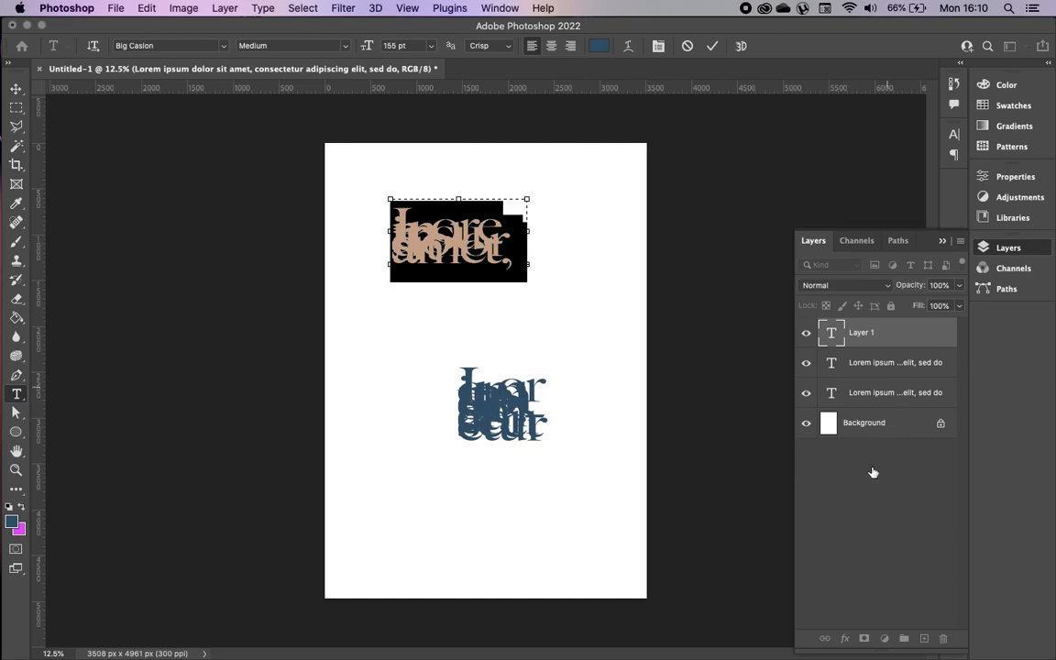
Delete all the placeholder text boxes from the page using the Move tool.
{"action": "left_click", "coordinate": [12, 89]}
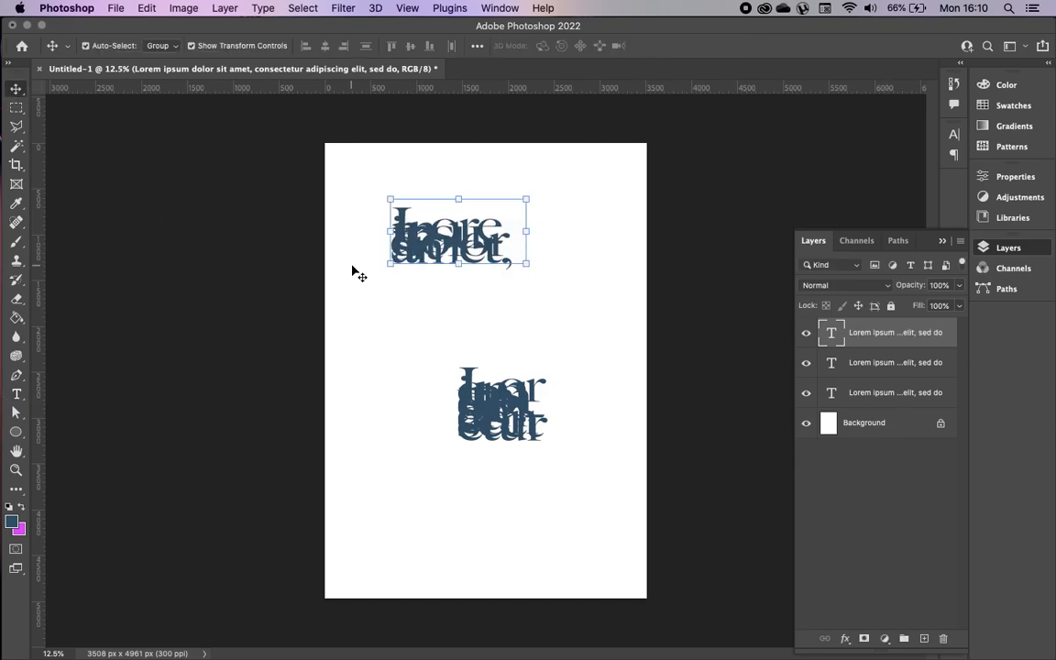
{"action": "key", "text": "Delete"}
{"action": "left_click_drag", "start_coordinate": [359, 205], "coordinate": [554, 437]}
{"action": "key", "text": "Delete"}
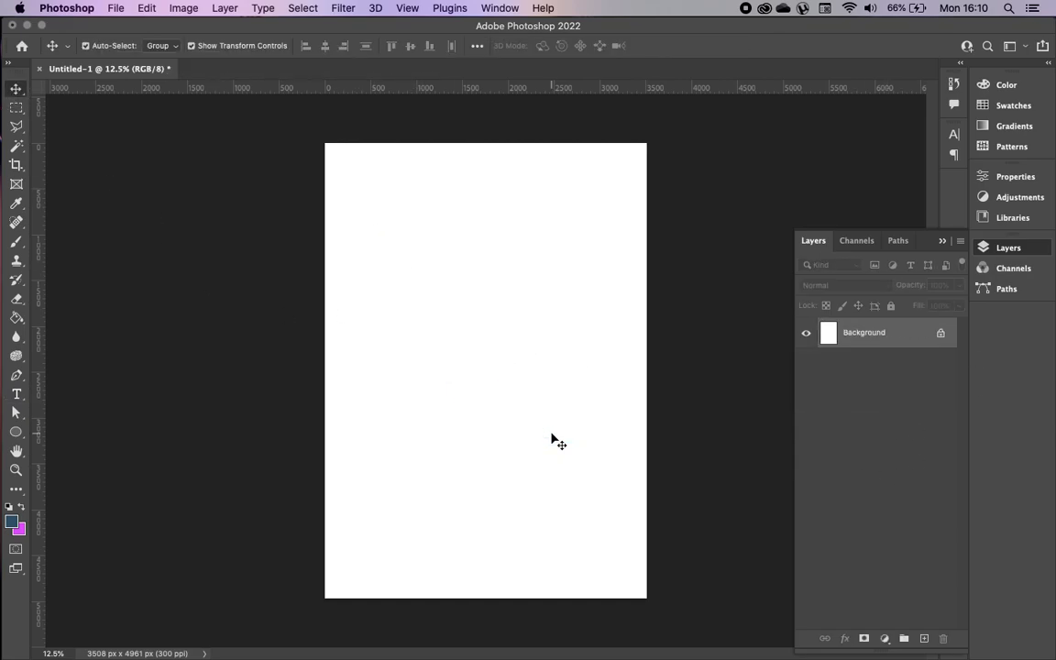
Add five new empty layers above the Background layer.
{"action": "left_click", "coordinate": [924, 638]}
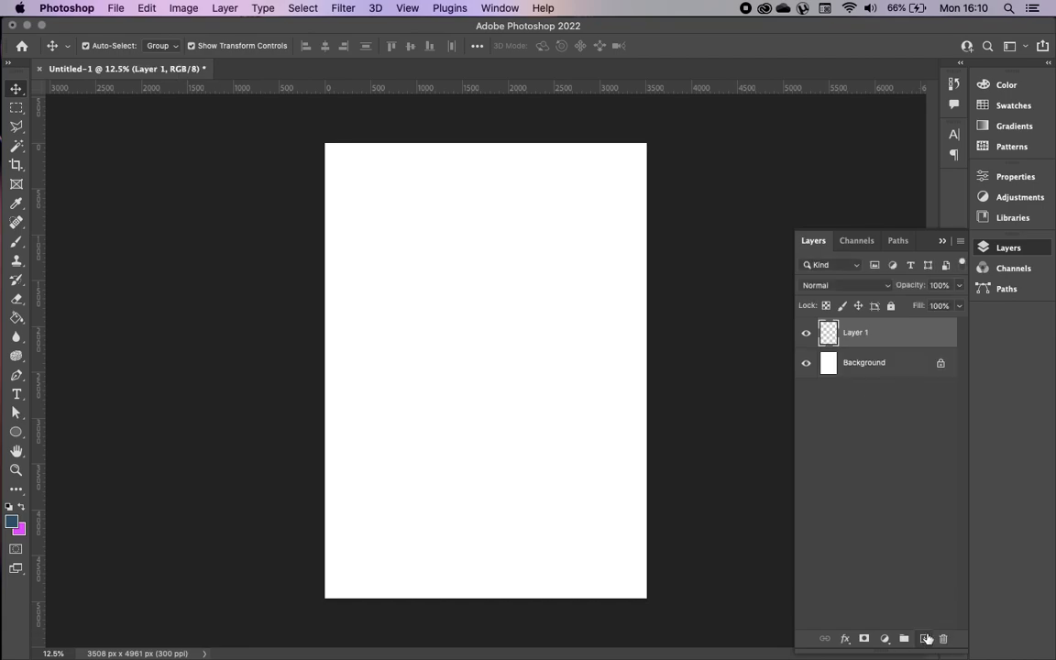
{"action": "left_click", "coordinate": [924, 638]}
{"action": "left_click", "coordinate": [924, 638]}
{"action": "left_click", "coordinate": [924, 638]}
{"action": "left_click", "coordinate": [925, 638]}
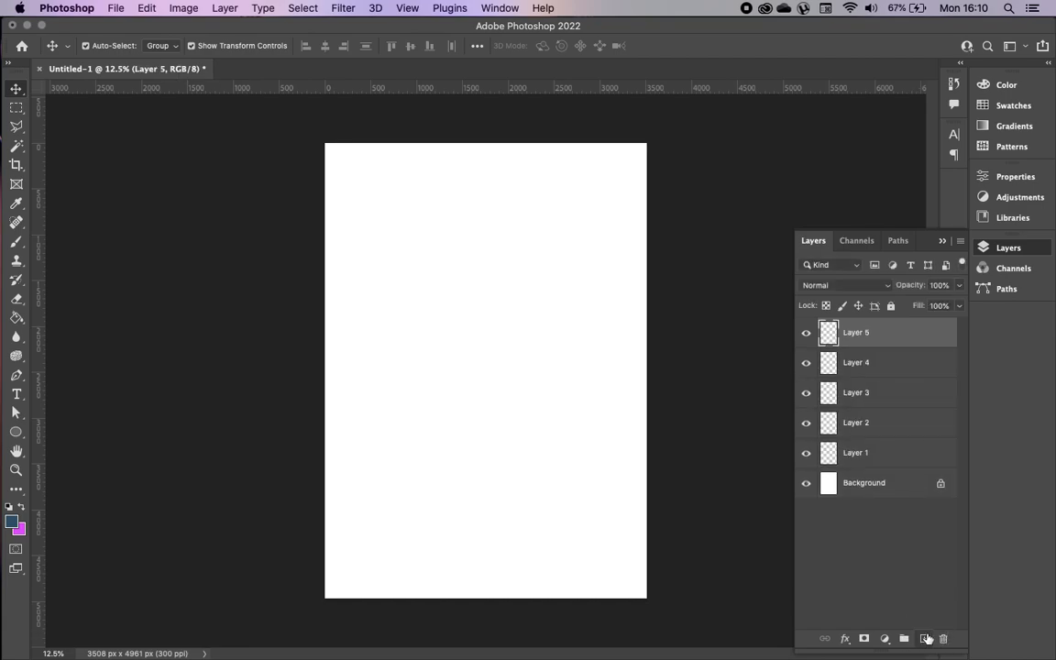
Try to rename Layer 1 with a placeholder name.
{"action": "left_click", "coordinate": [855, 454]}
{"action": "double_click", "coordinate": [855, 453]}
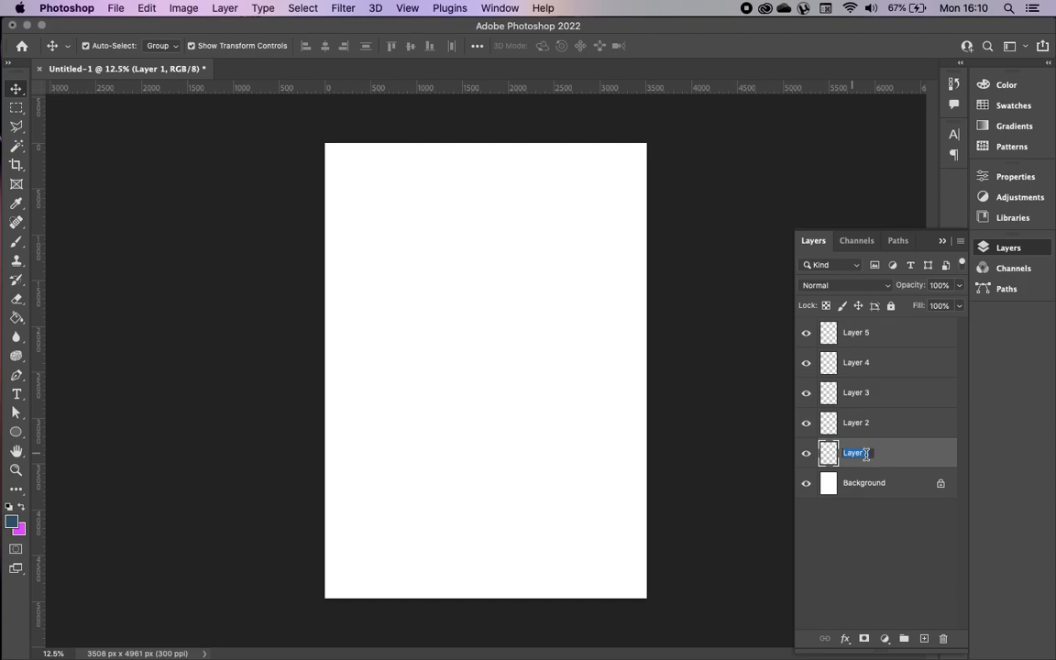
{"action": "type", "text": "odquqpw"}
{"action": "left_click", "coordinate": [899, 530]}
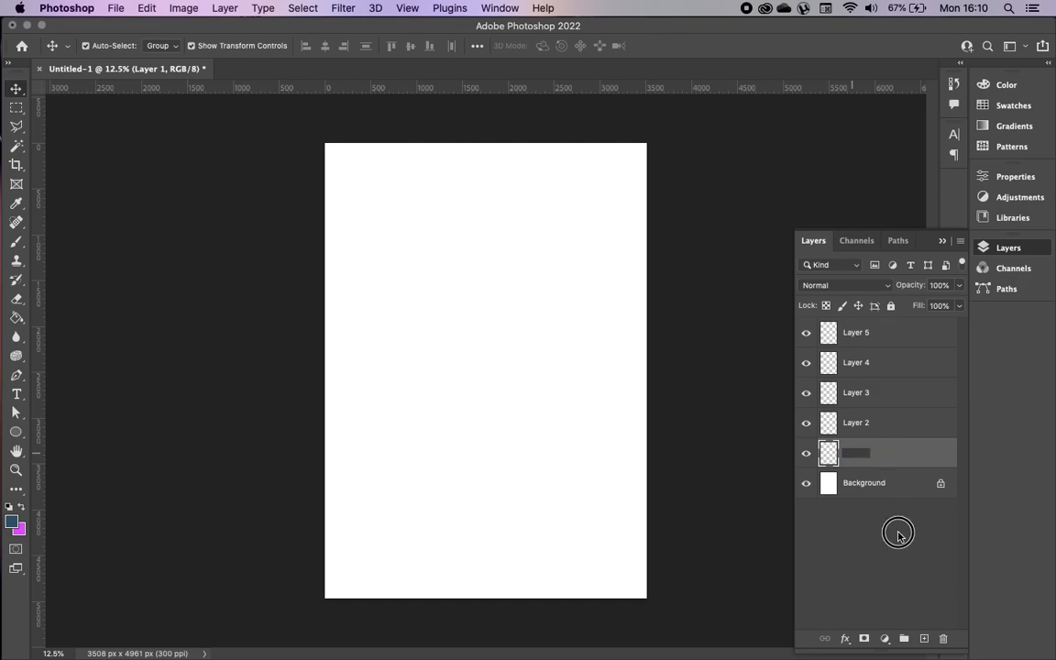
Group Layer 1 and Layer 2 together into a layer group.
{"action": "left_click", "coordinate": [899, 424], "text": "shift"}
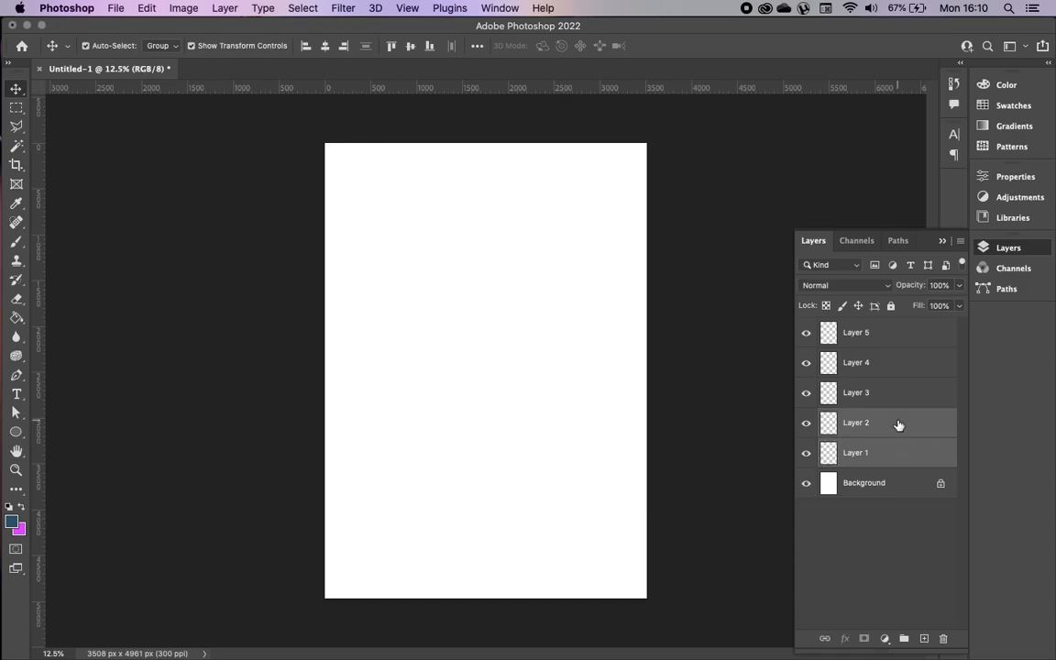
{"action": "right_click", "coordinate": [901, 430]}
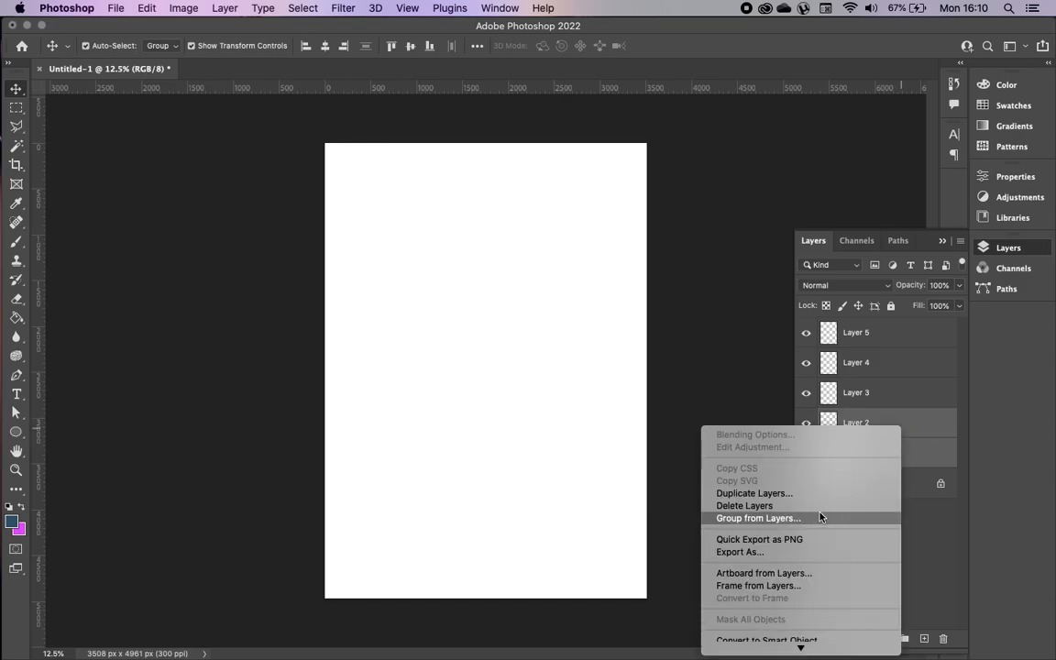
{"action": "mouse_move", "coordinate": [798, 642]}
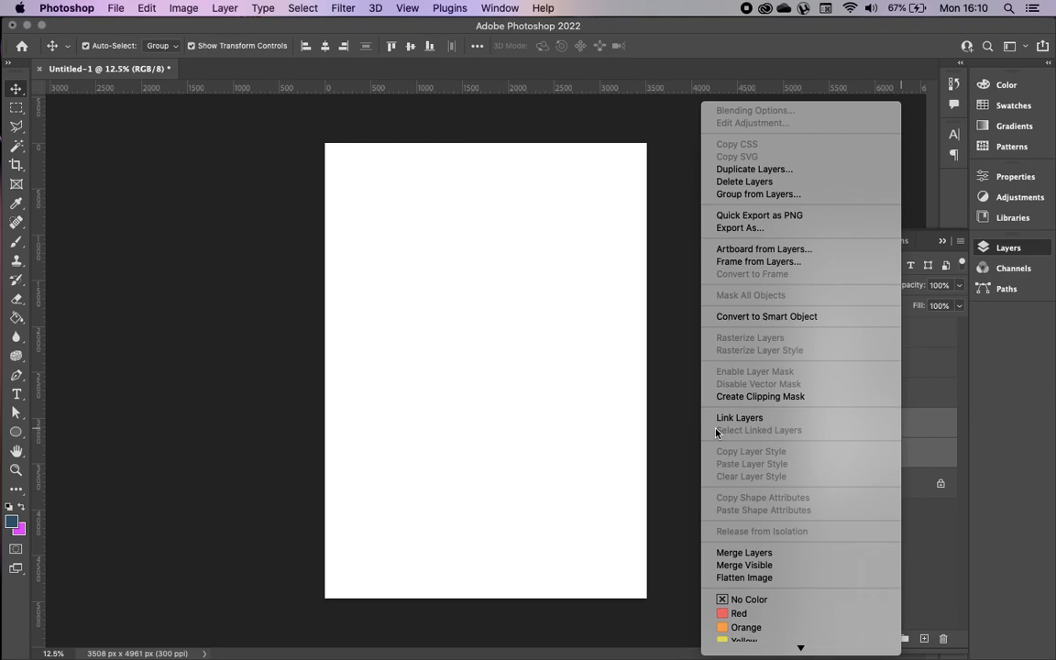
{"action": "left_click", "coordinate": [619, 419]}
{"action": "left_click", "coordinate": [905, 640]}
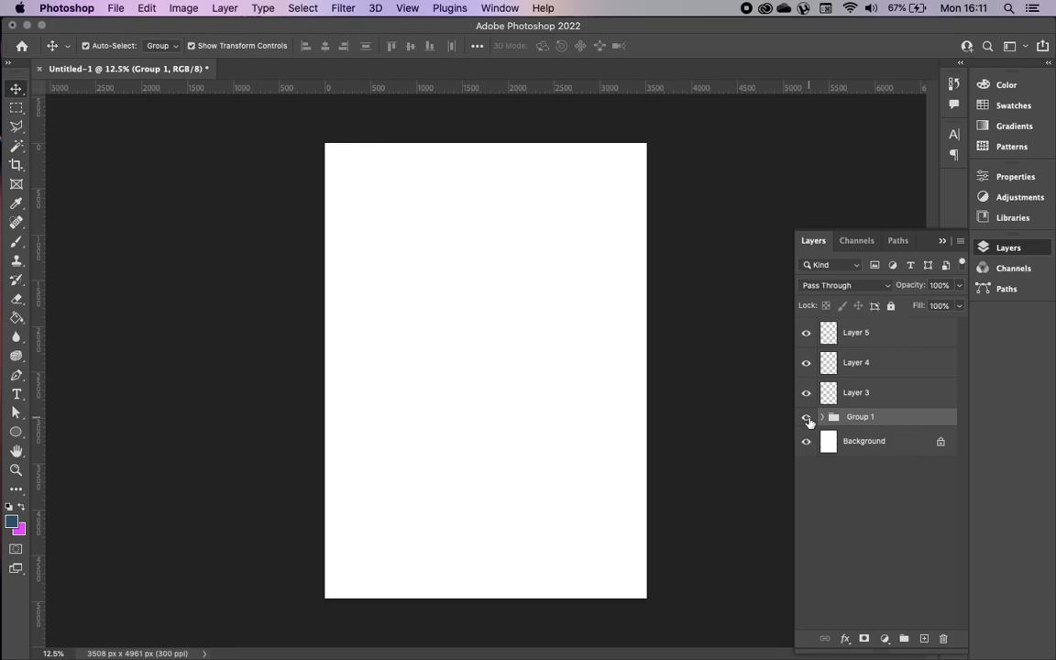
Try to rename the new layer group.
{"action": "double_click", "coordinate": [857, 417]}
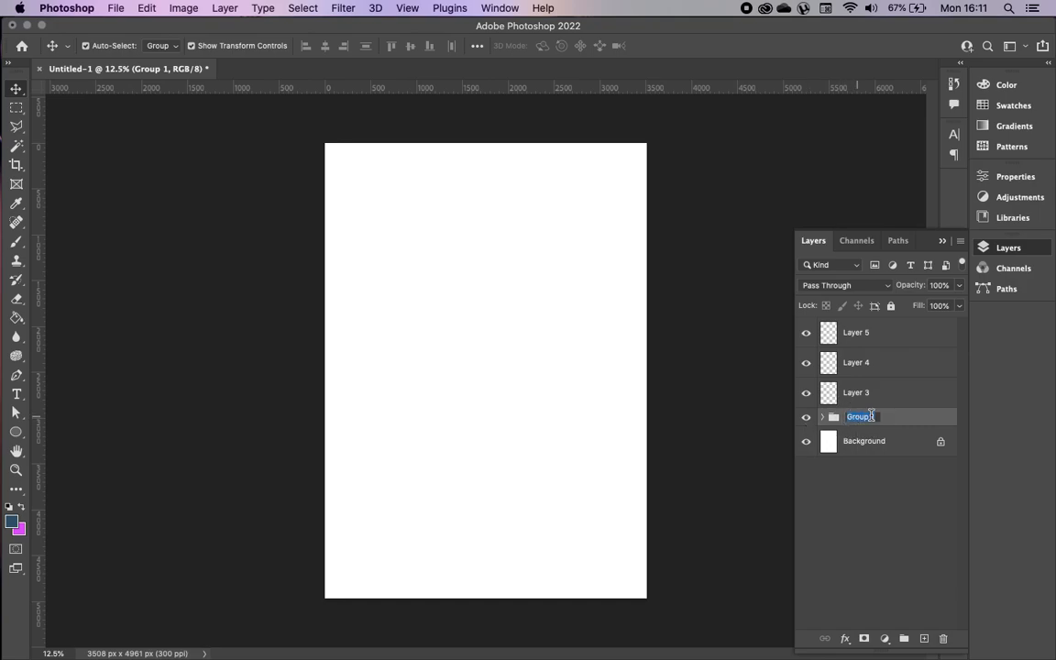
{"action": "type", "text": "ba"}
{"action": "key", "text": "Escape"}
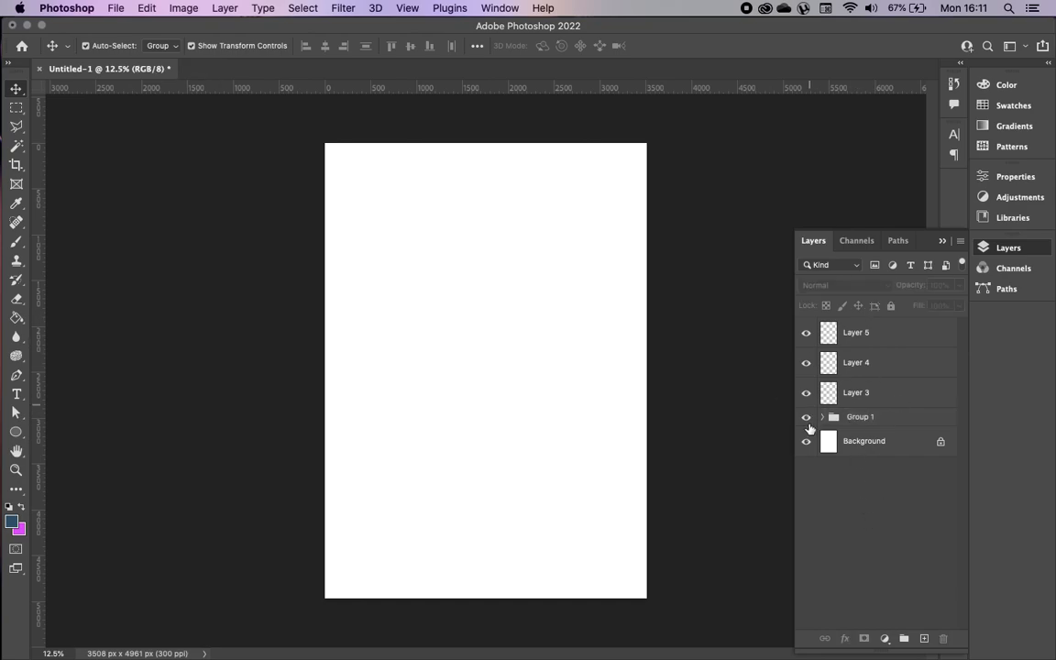
Fully lock and unlock Group 1 and Layer 3 in turn, and open Layer 3's opacity slider.
{"action": "left_click", "coordinate": [866, 394]}
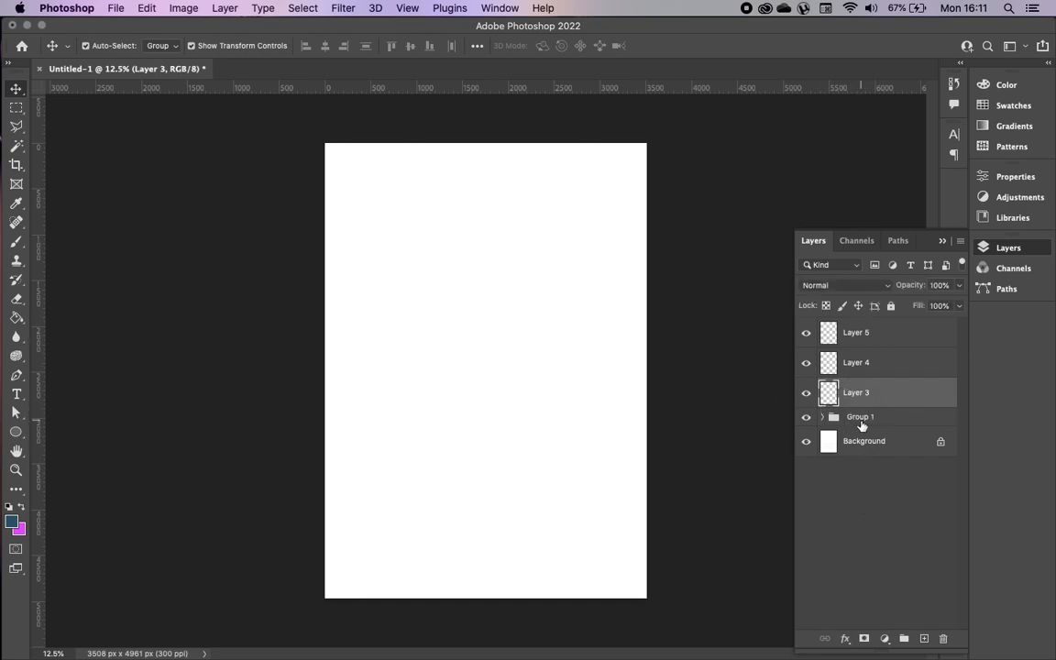
{"action": "left_click", "coordinate": [834, 418]}
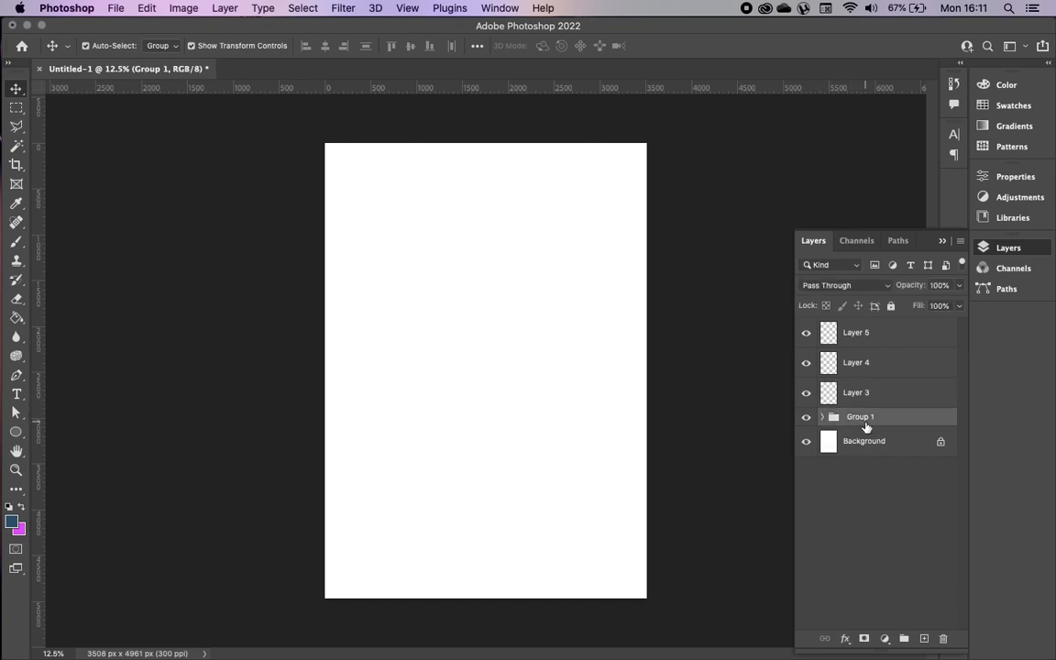
{"action": "left_click", "coordinate": [891, 308]}
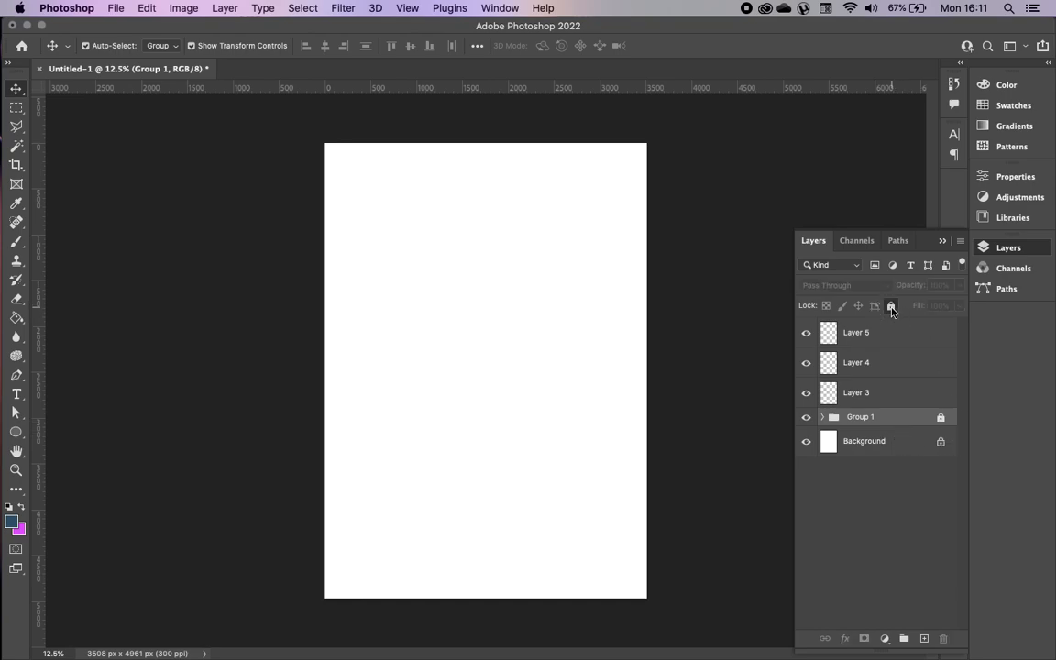
{"action": "left_click", "coordinate": [892, 307]}
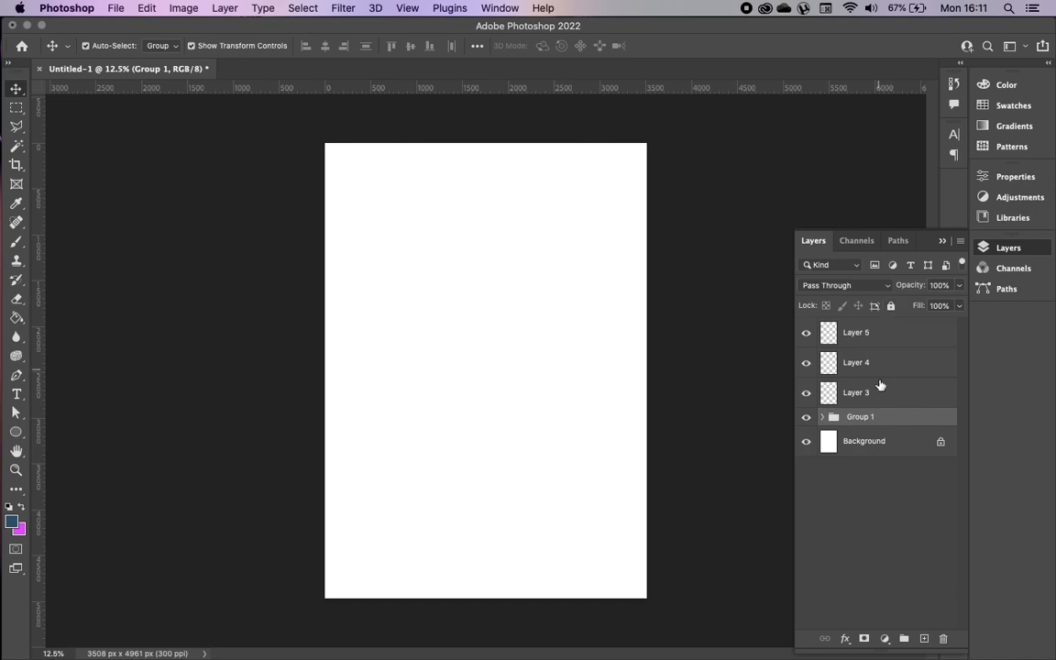
{"action": "left_click", "coordinate": [880, 385]}
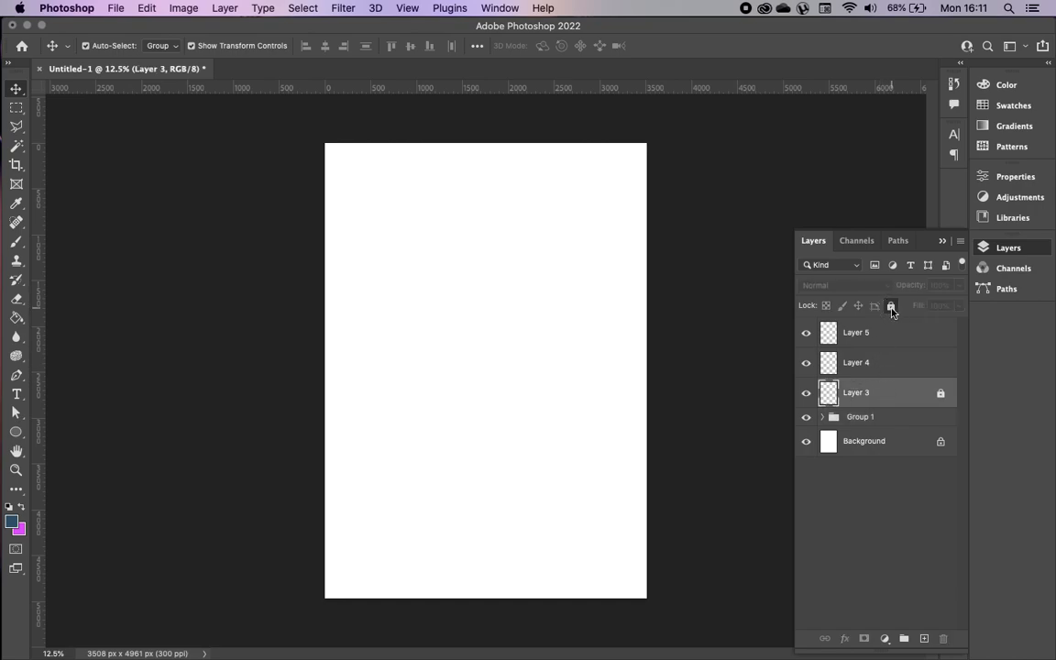
{"action": "left_click", "coordinate": [891, 307]}
{"action": "left_click", "coordinate": [959, 286]}
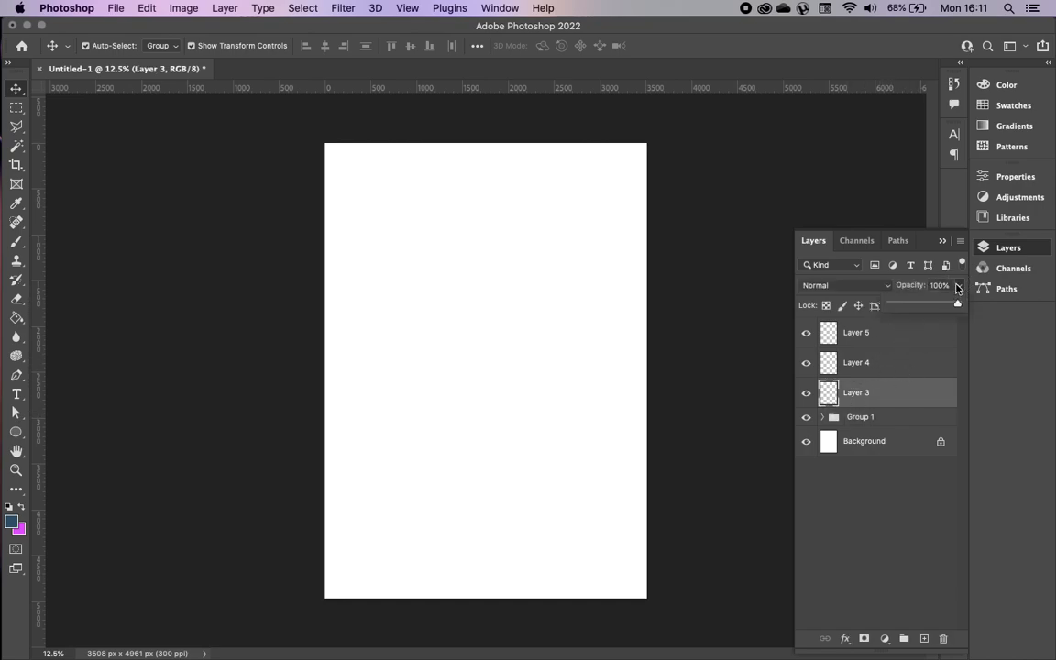
Delete Layer 3, Layer 4 and Layer 5 from the document.
{"action": "left_click", "coordinate": [880, 392]}
{"action": "left_click", "coordinate": [890, 342], "text": "shift"}
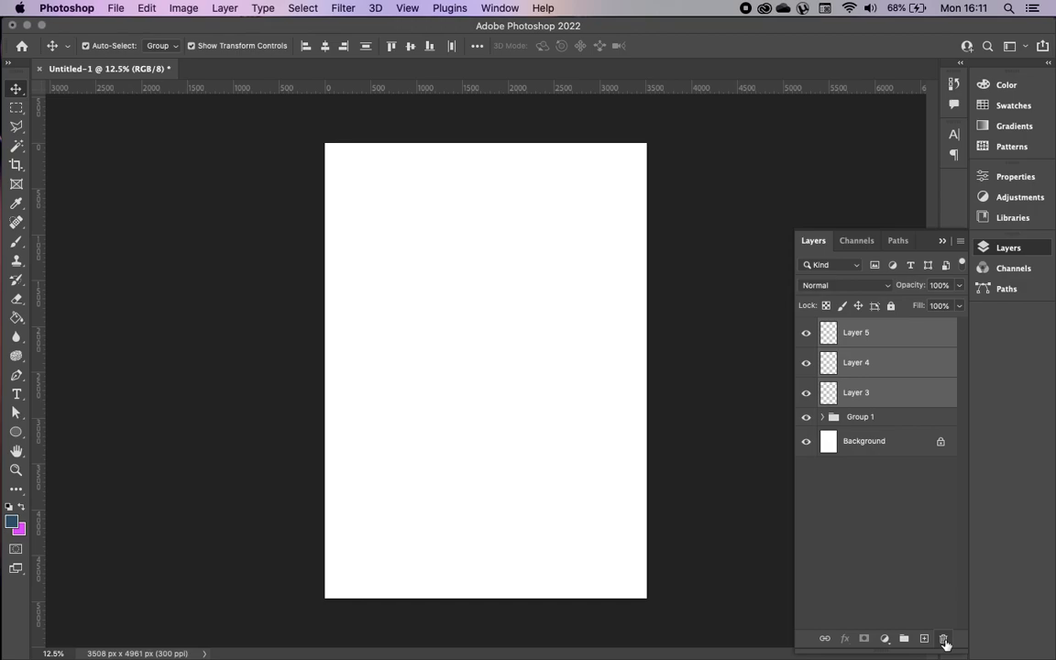
{"action": "left_click", "coordinate": [944, 642]}
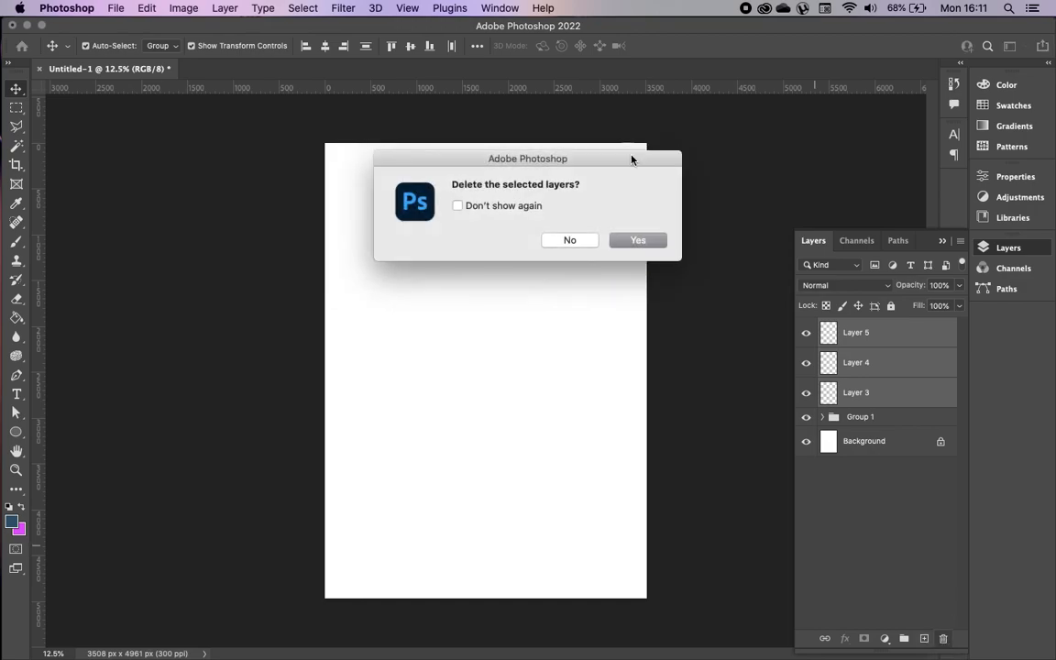
{"action": "left_click", "coordinate": [653, 244]}
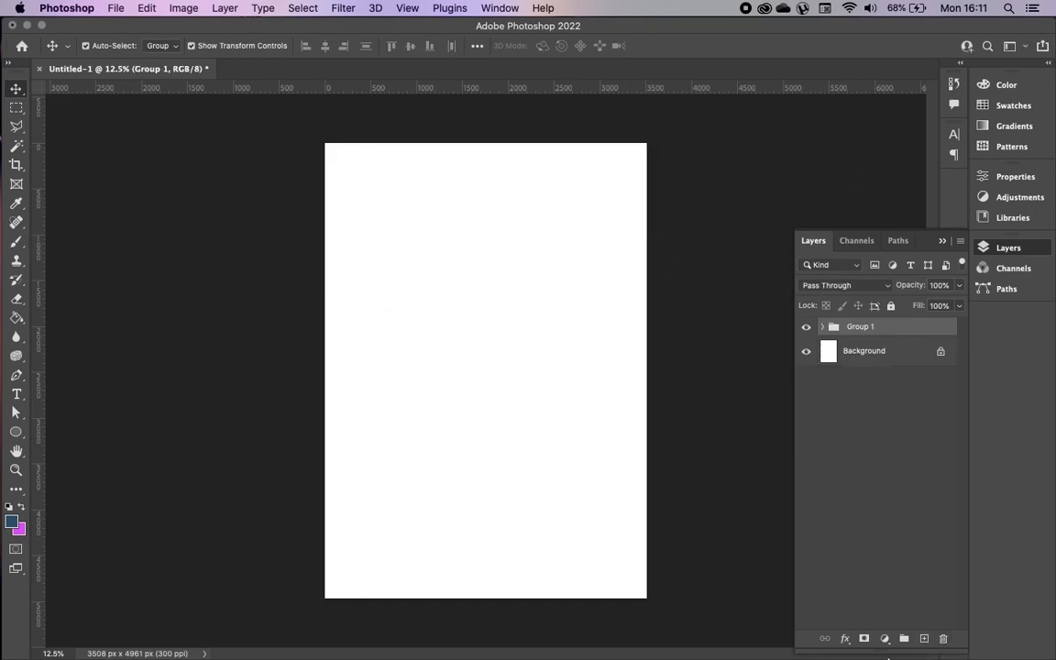
Draw a paragraph text box of placeholder text on the page in Big Caslon Medium, 155 pt.
{"action": "left_click", "coordinate": [165, 248]}
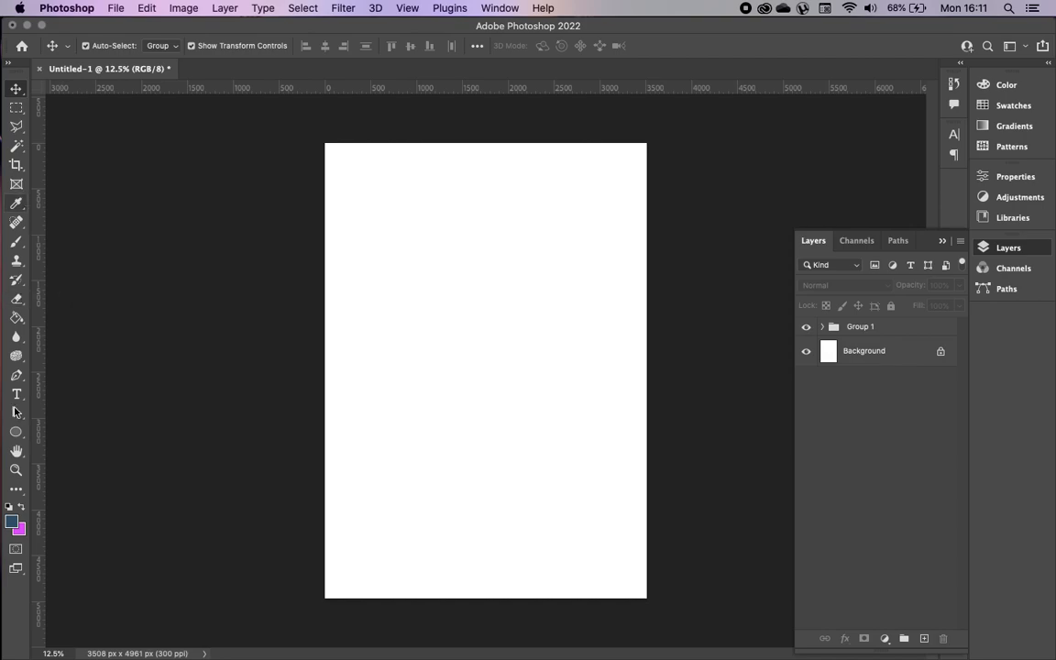
{"action": "left_click", "coordinate": [17, 395]}
{"action": "left_click_drag", "start_coordinate": [436, 269], "coordinate": [618, 476]}
{"action": "left_click", "coordinate": [16, 88]}
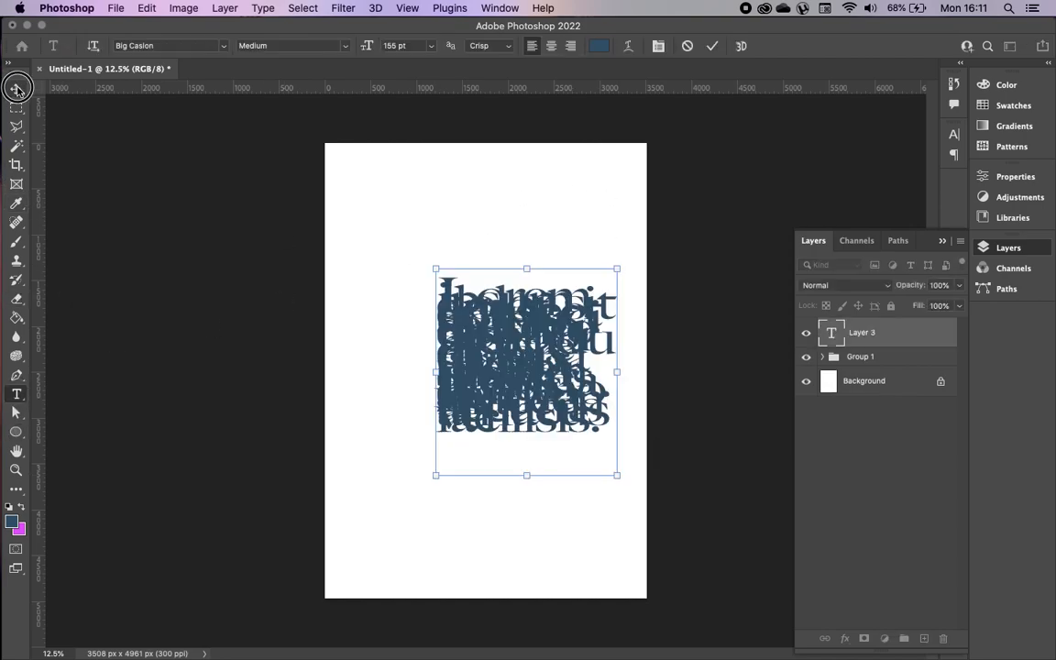
Try out the paragraph text's opacity, leave it at 100%, and move the text toward the page's upper left.
{"action": "left_click", "coordinate": [959, 285]}
{"action": "left_click_drag", "start_coordinate": [934, 306], "coordinate": [959, 306]}
{"action": "left_click_drag", "start_coordinate": [504, 358], "coordinate": [442, 272]}
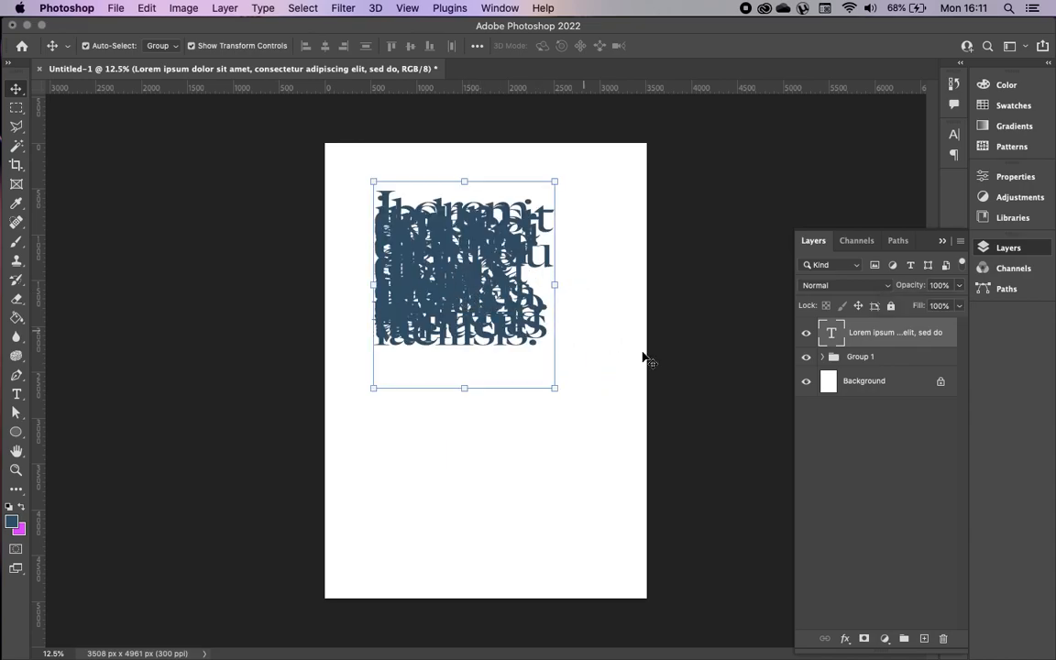
Add an empty layer beneath the paragraph text layer and set the foreground colour to bright blue.
{"action": "left_click", "coordinate": [923, 638]}
{"action": "left_click_drag", "start_coordinate": [896, 337], "coordinate": [896, 369]}
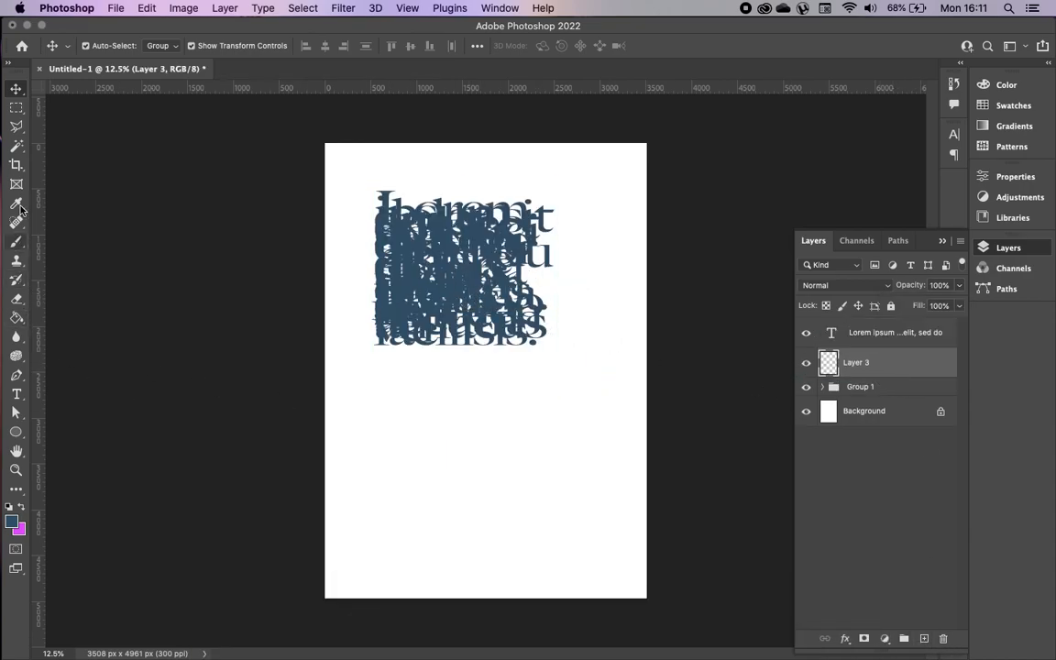
{"action": "left_click", "coordinate": [1005, 83]}
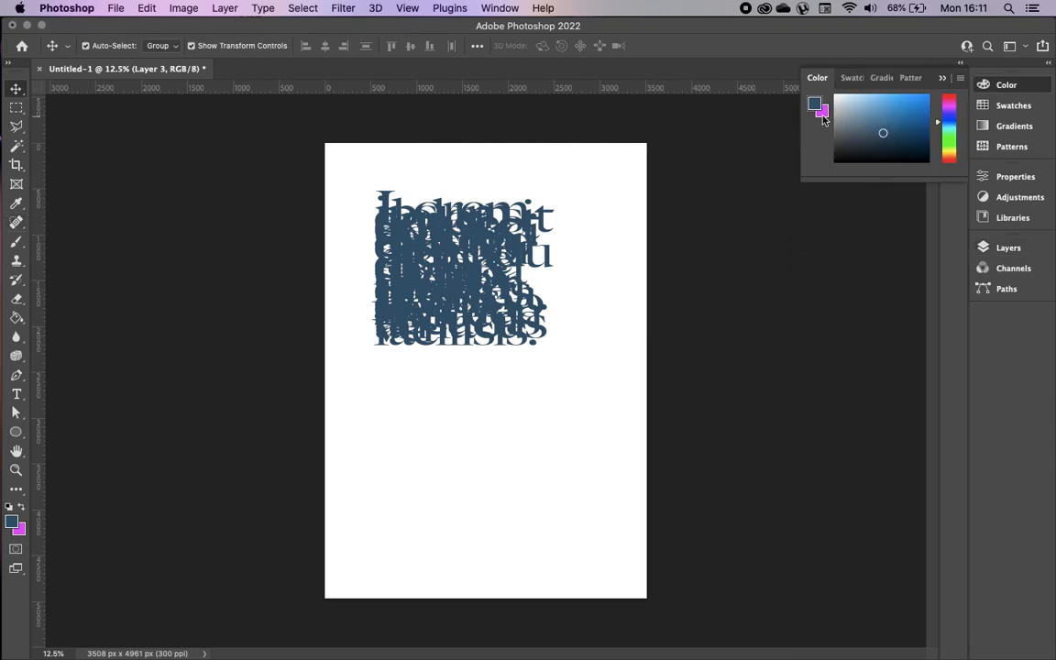
{"action": "left_click", "coordinate": [925, 105]}
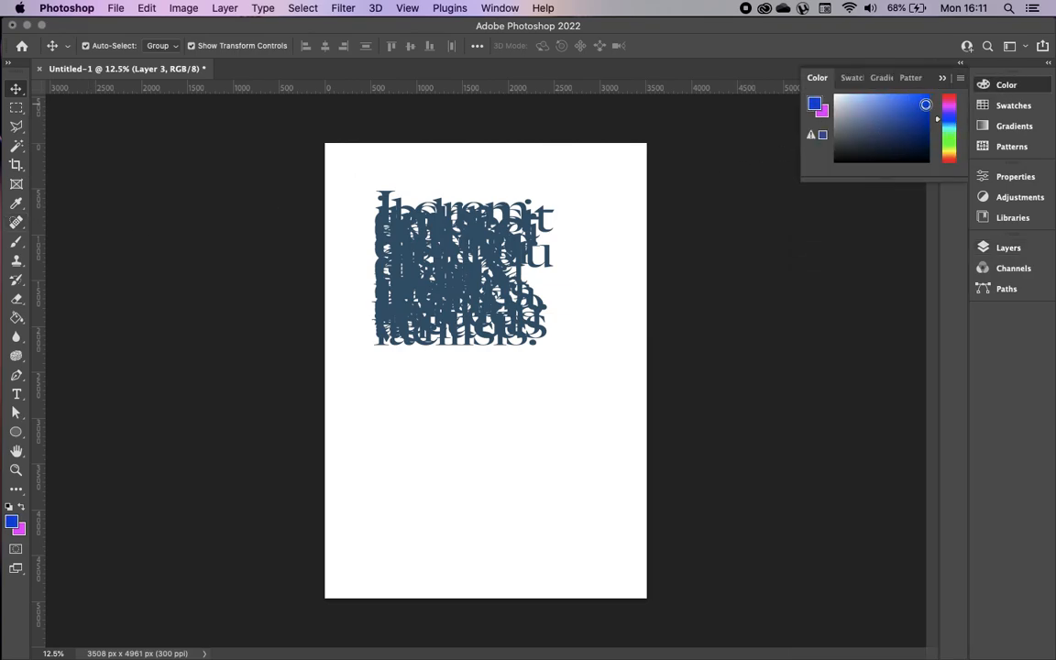
Add a separate "Lorem Ipsum" text line with the Type tool and move it up to overlap the paragraph text.
{"action": "left_click", "coordinate": [16, 394]}
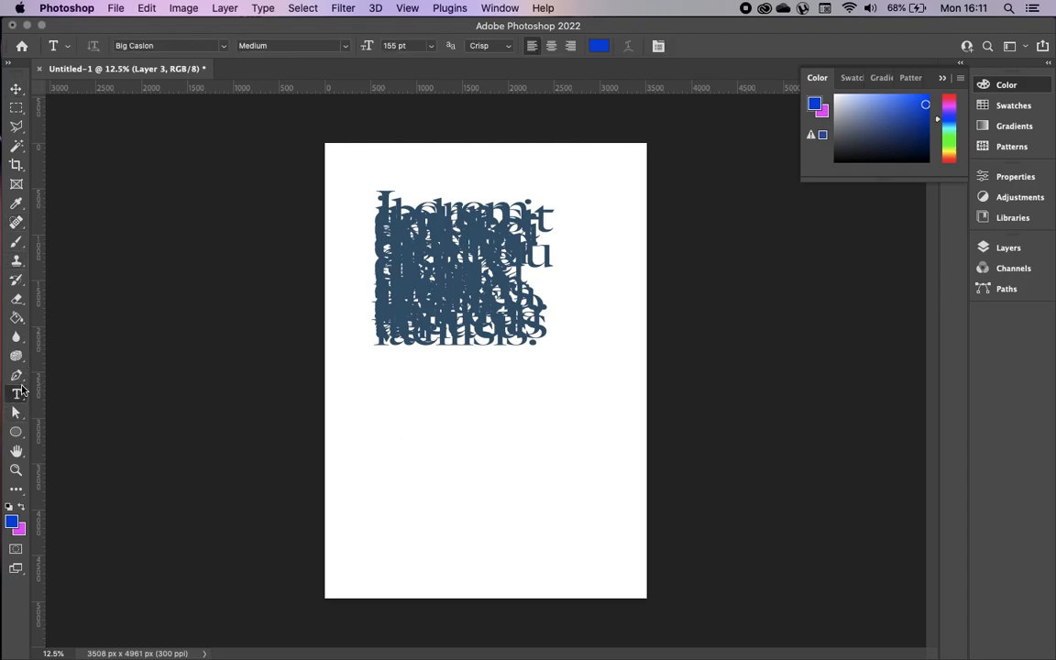
{"action": "left_click_drag", "start_coordinate": [472, 273], "coordinate": [580, 380]}
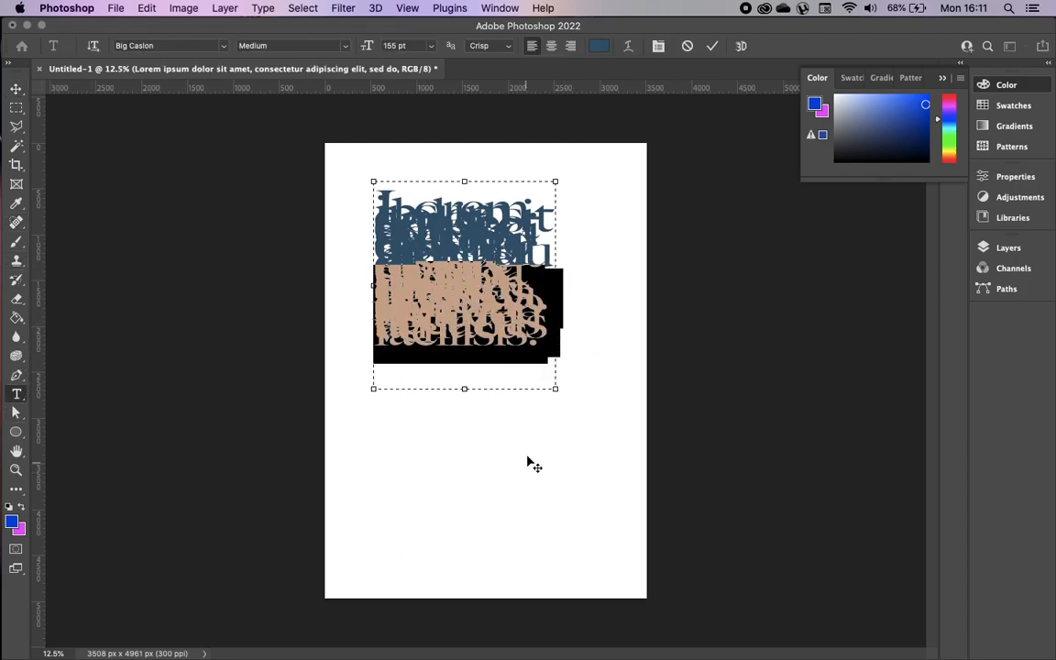
{"action": "left_click", "coordinate": [712, 46]}
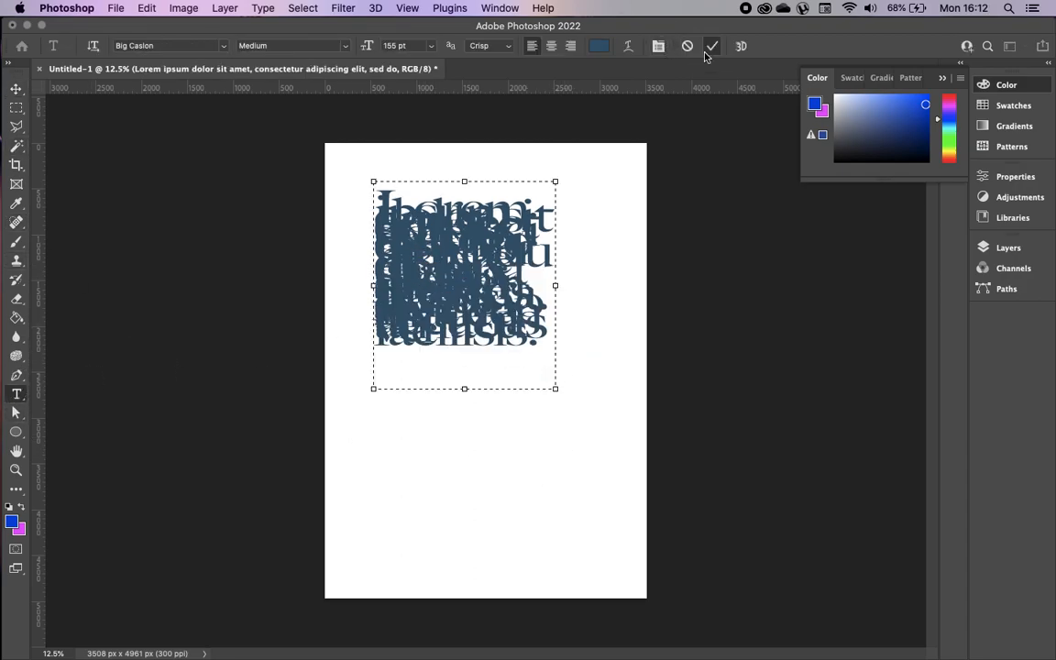
{"action": "left_click", "coordinate": [512, 455]}
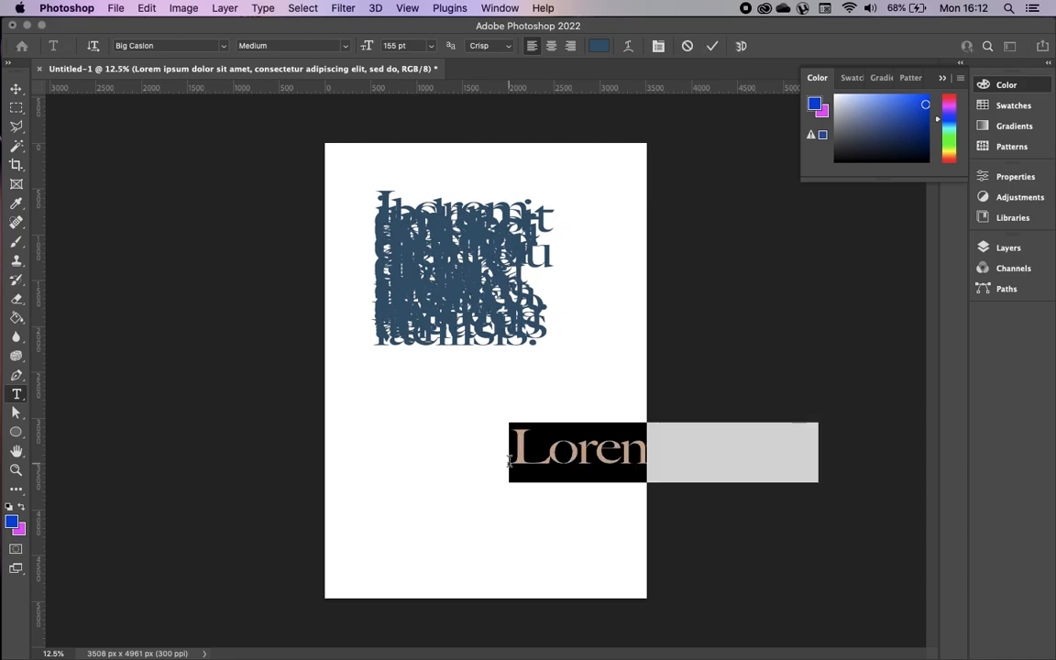
{"action": "left_click", "coordinate": [17, 83]}
{"action": "left_click_drag", "start_coordinate": [524, 461], "coordinate": [423, 354]}
Reorder the layers so the "Lorem Ipsum" line sits beneath the paragraph text layer.
{"action": "left_click", "coordinate": [506, 260]}
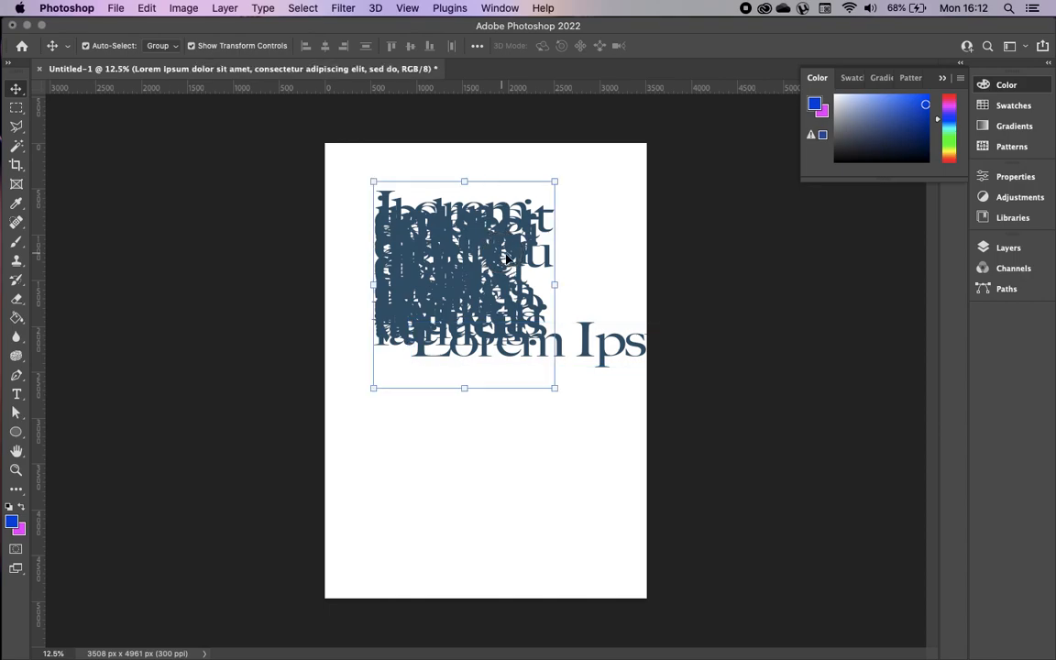
{"action": "left_click", "coordinate": [990, 250]}
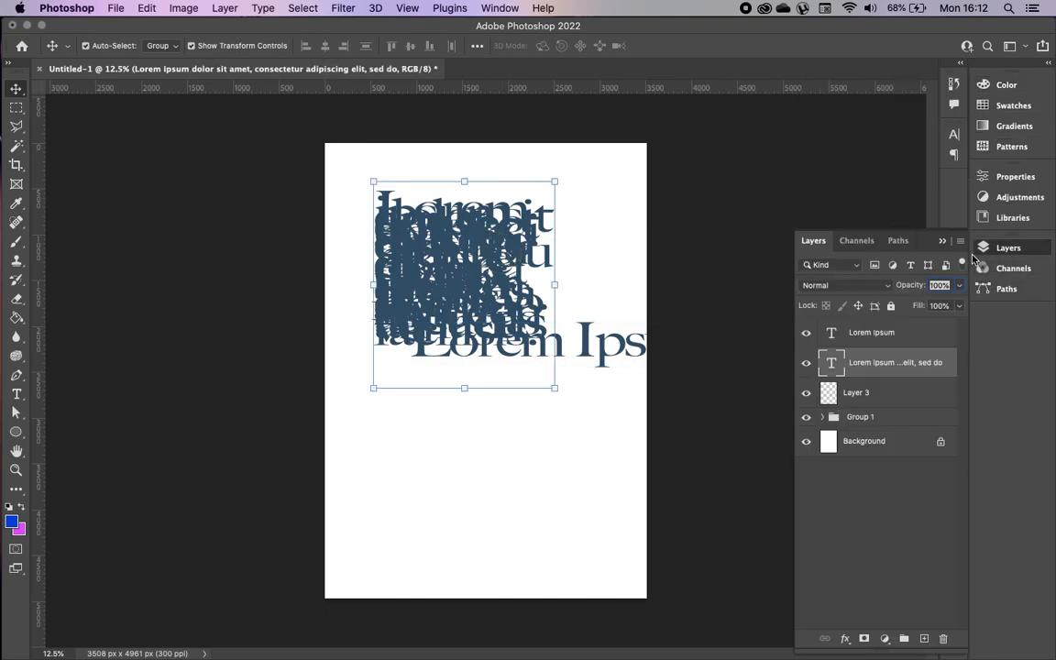
{"action": "left_click", "coordinate": [898, 335]}
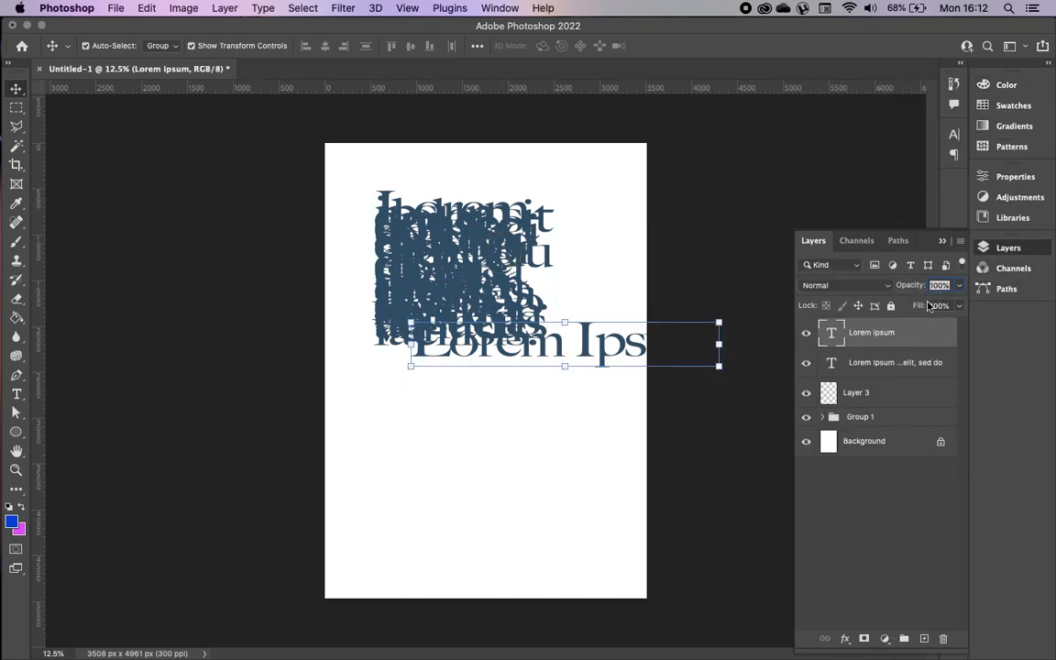
{"action": "left_click_drag", "start_coordinate": [906, 333], "coordinate": [914, 368]}
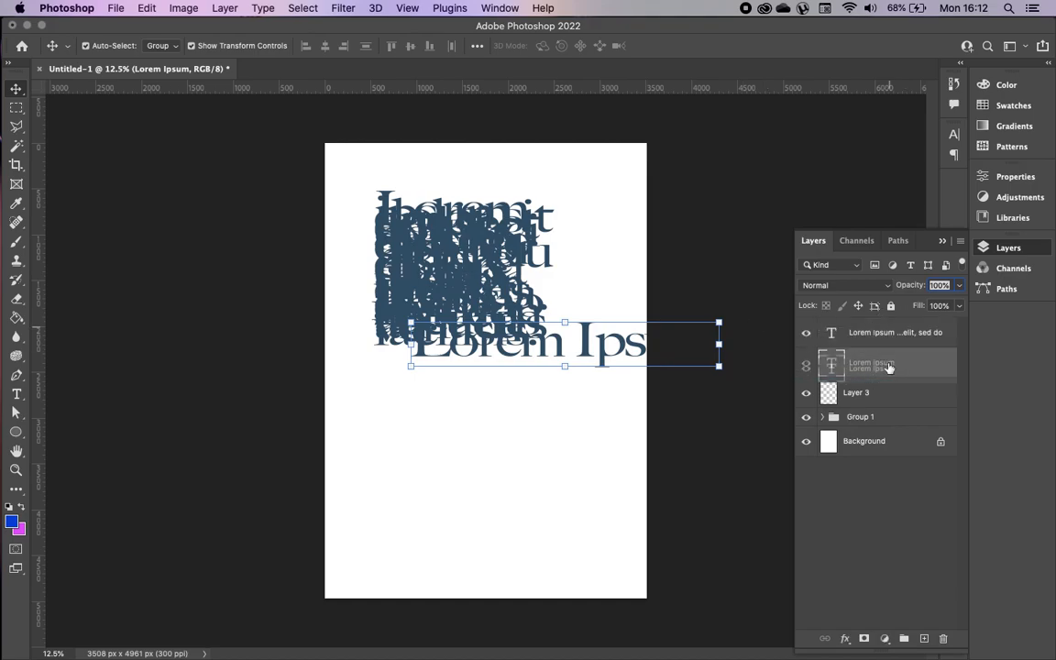
Lower the paragraph text layer's opacity and move the "Lorem Ipsum" line behind the middle of the paragraph.
{"action": "left_click", "coordinate": [885, 335]}
{"action": "left_click", "coordinate": [959, 286]}
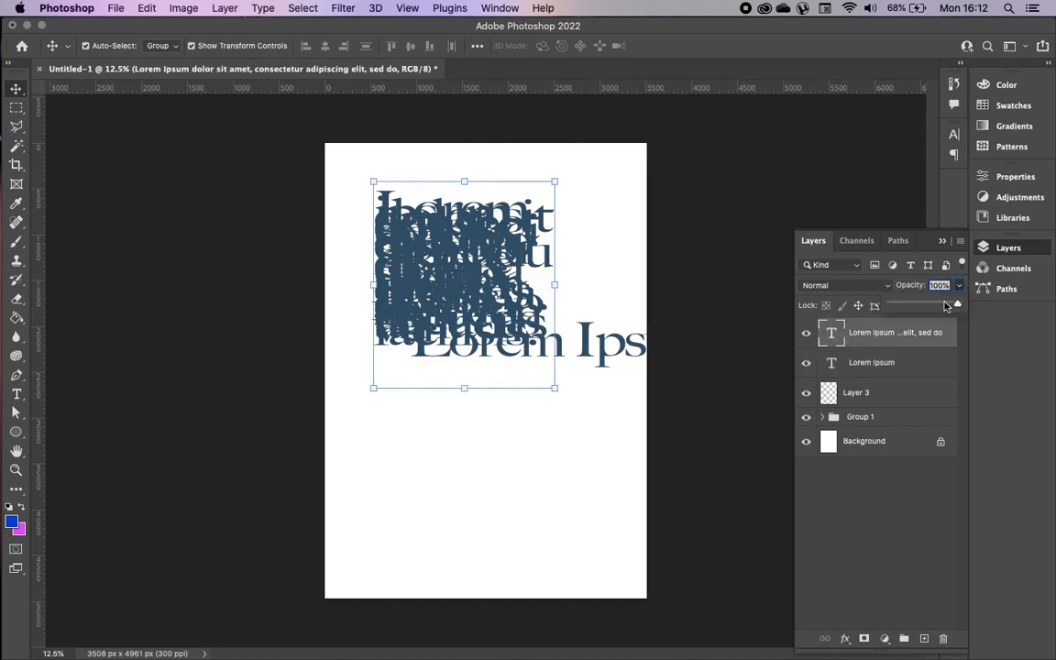
{"action": "left_click_drag", "start_coordinate": [620, 355], "coordinate": [554, 309]}
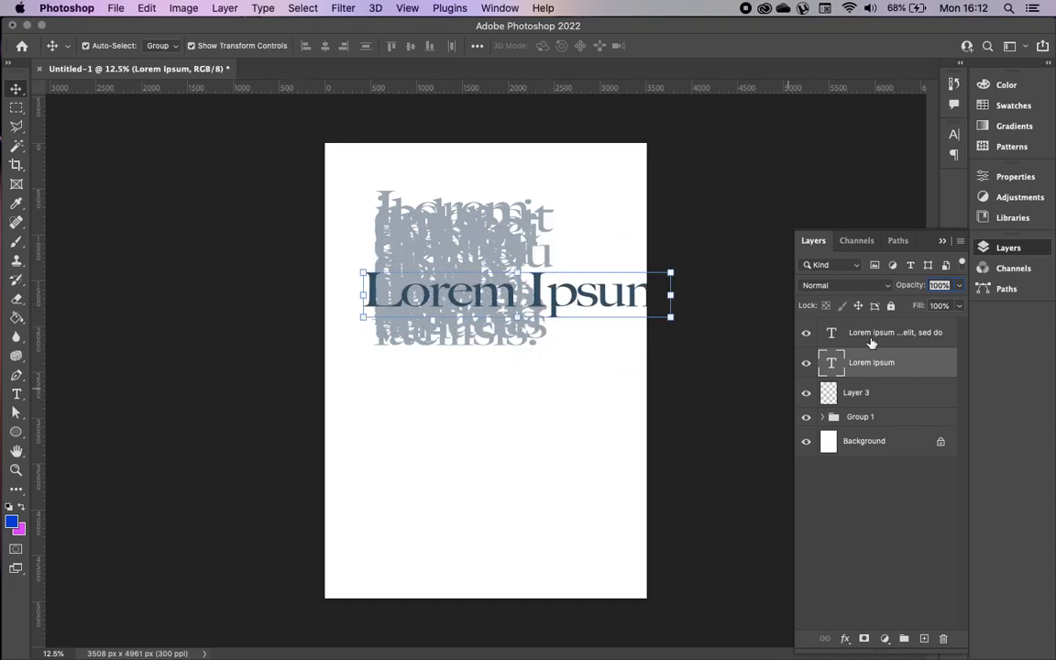
{"action": "left_click", "coordinate": [858, 389]}
{"action": "left_click", "coordinate": [873, 362]}
{"action": "left_click", "coordinate": [877, 338]}
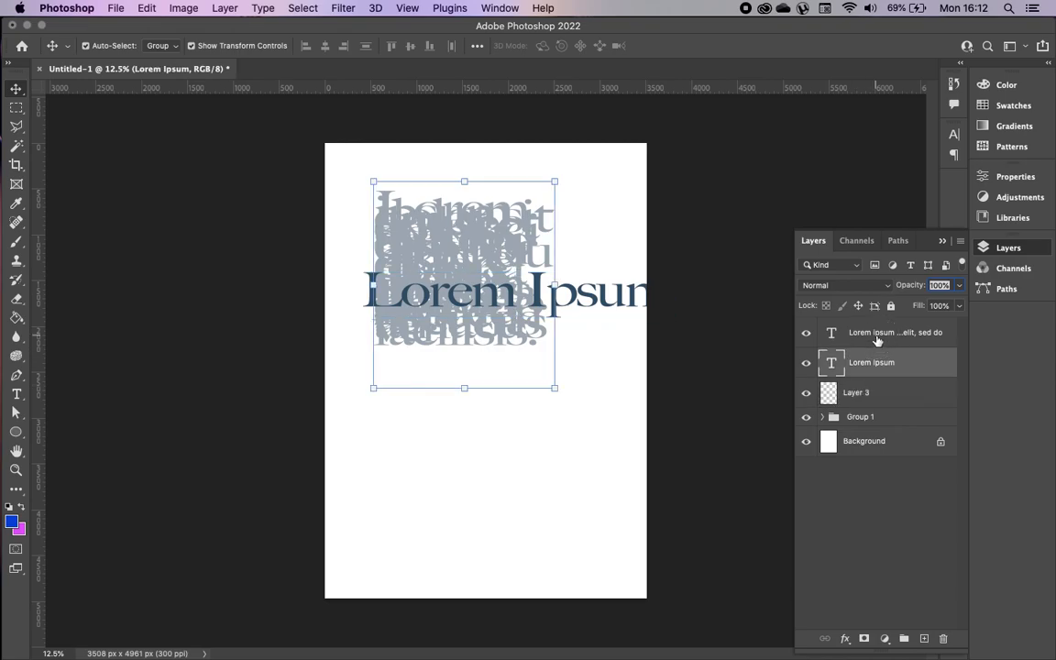
{"action": "left_click", "coordinate": [860, 361]}
{"action": "left_click", "coordinate": [867, 391]}
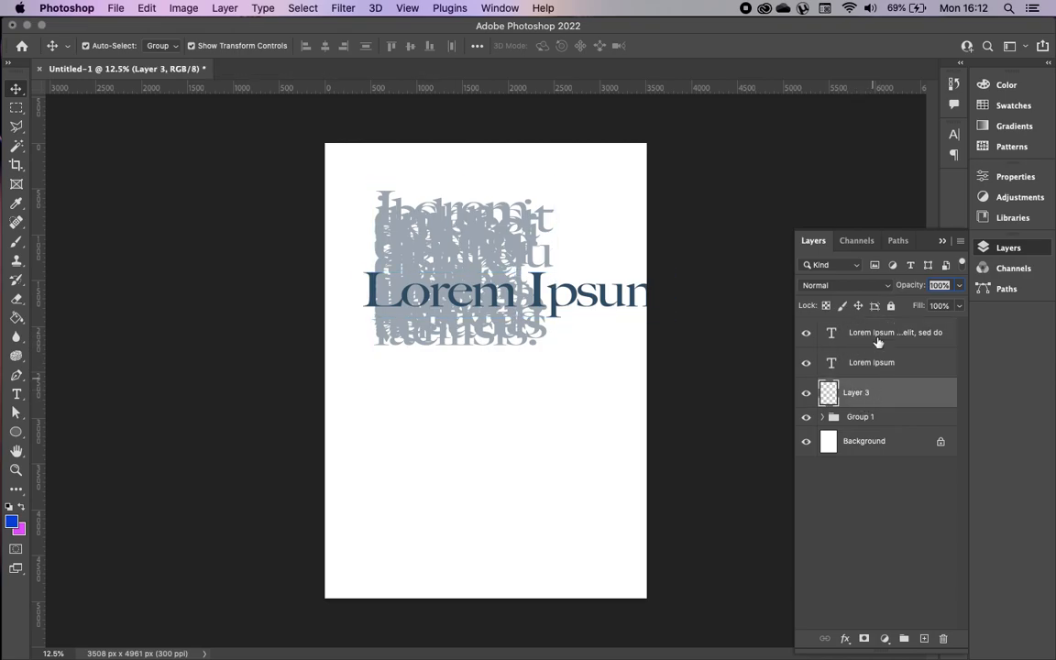
Paint a blue line across the "Lorem Ipsum" text on Layer 3 with a size 40 brush and toggle that layer's visibility.
{"action": "left_click", "coordinate": [826, 340]}
{"action": "left_click", "coordinate": [873, 367]}
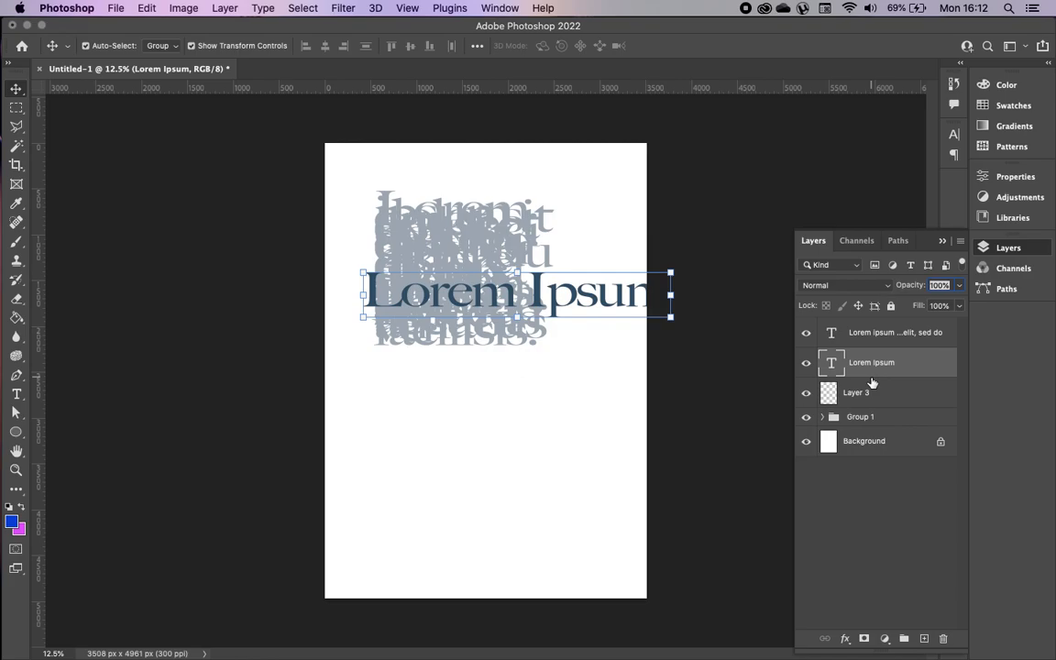
{"action": "left_click", "coordinate": [873, 391]}
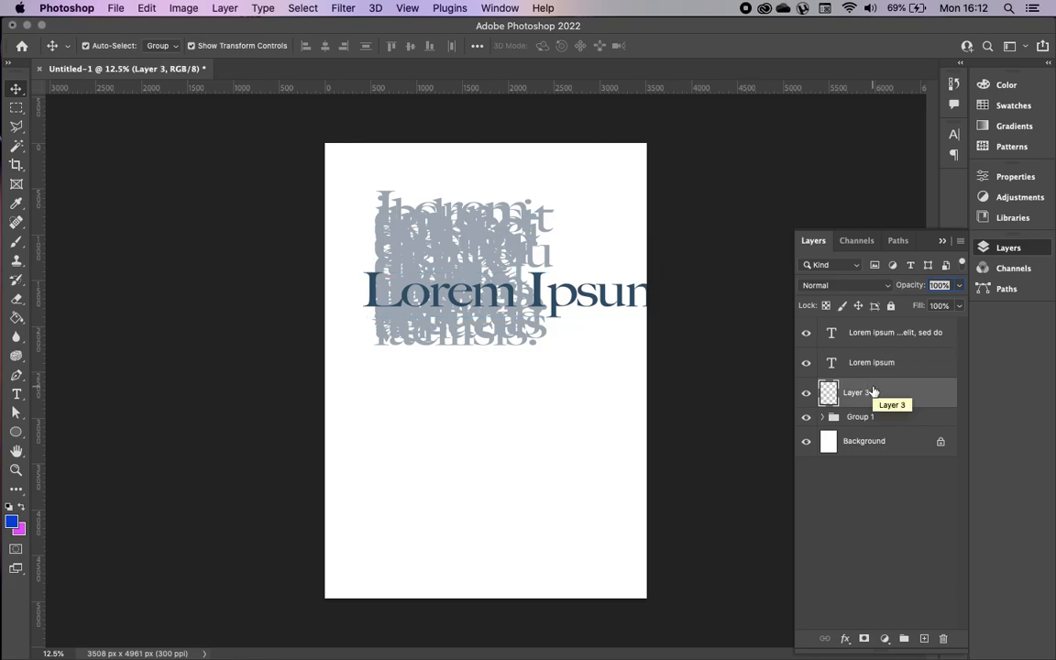
{"action": "left_click", "coordinate": [16, 242]}
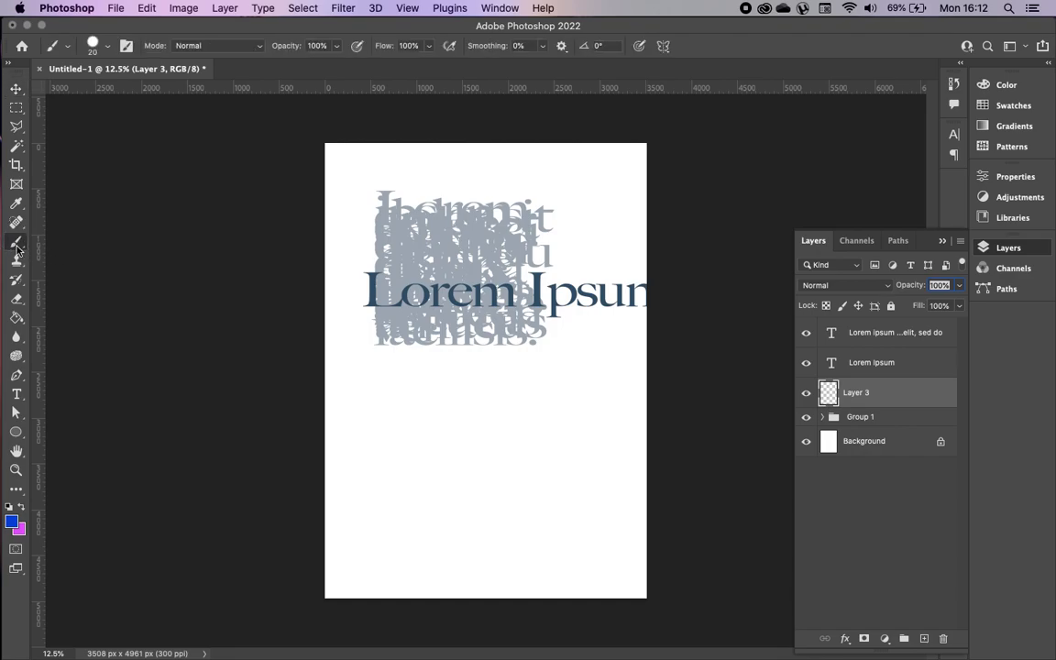
{"action": "left_click", "coordinate": [109, 48]}
{"action": "left_click", "coordinate": [110, 50]}
{"action": "key", "text": "bracketright"}
{"action": "left_click_drag", "start_coordinate": [355, 286], "coordinate": [653, 291]}
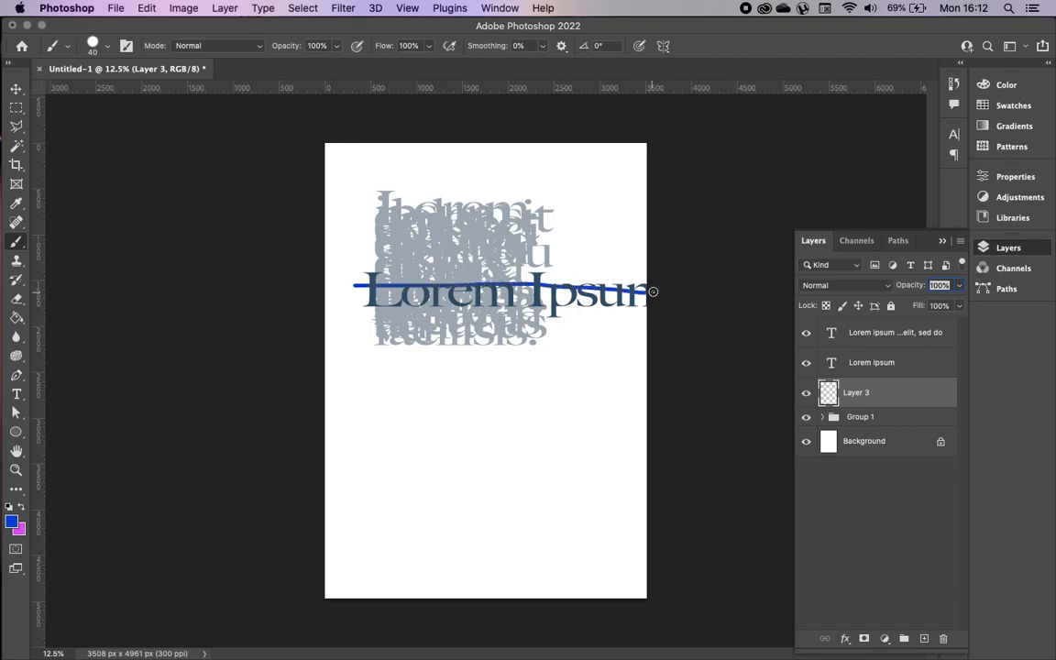
{"action": "left_click", "coordinate": [806, 393]}
{"action": "left_click", "coordinate": [806, 393]}
Move the paragraph text down slightly and lock both the paragraph and "Lorem Ipsum" text layers.
{"action": "left_click", "coordinate": [15, 89]}
{"action": "mouse_move", "coordinate": [520, 289]}
{"action": "left_mouse_down"}
{"action": "mouse_move", "coordinate": [521, 265]}
{"action": "mouse_move", "coordinate": [521, 297]}
{"action": "left_mouse_up"}
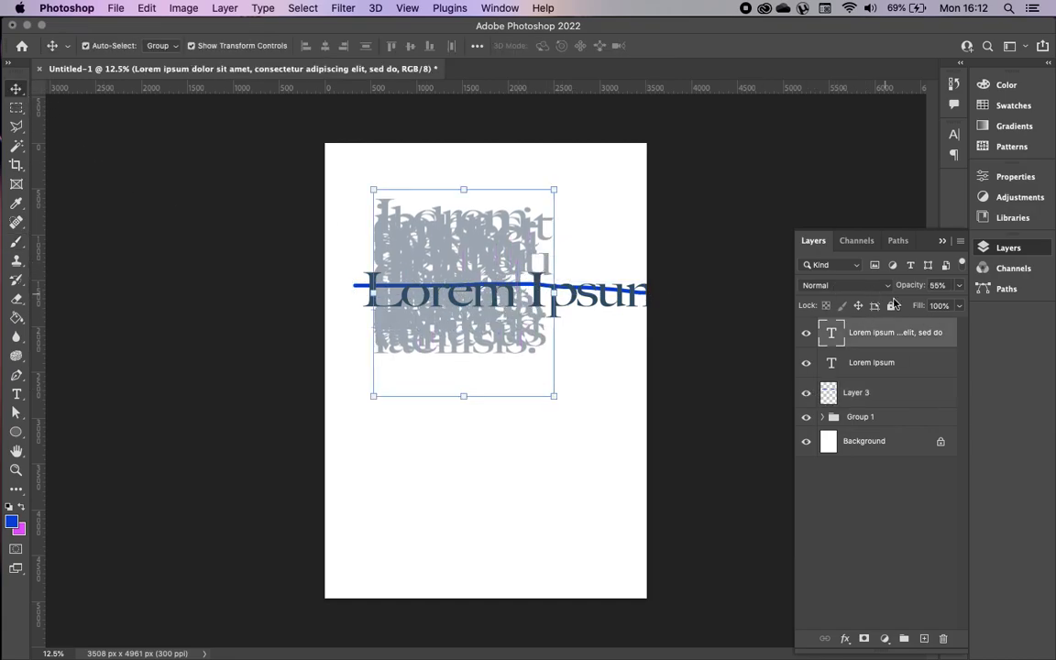
{"action": "left_click", "coordinate": [890, 305]}
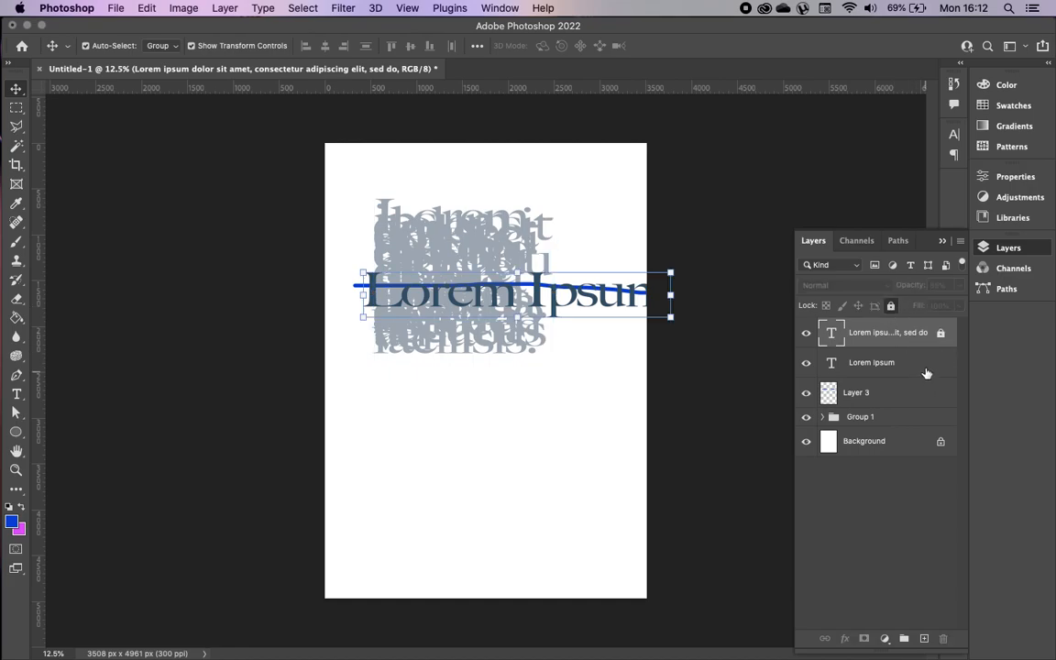
{"action": "left_click", "coordinate": [924, 367]}
{"action": "left_click", "coordinate": [890, 305]}
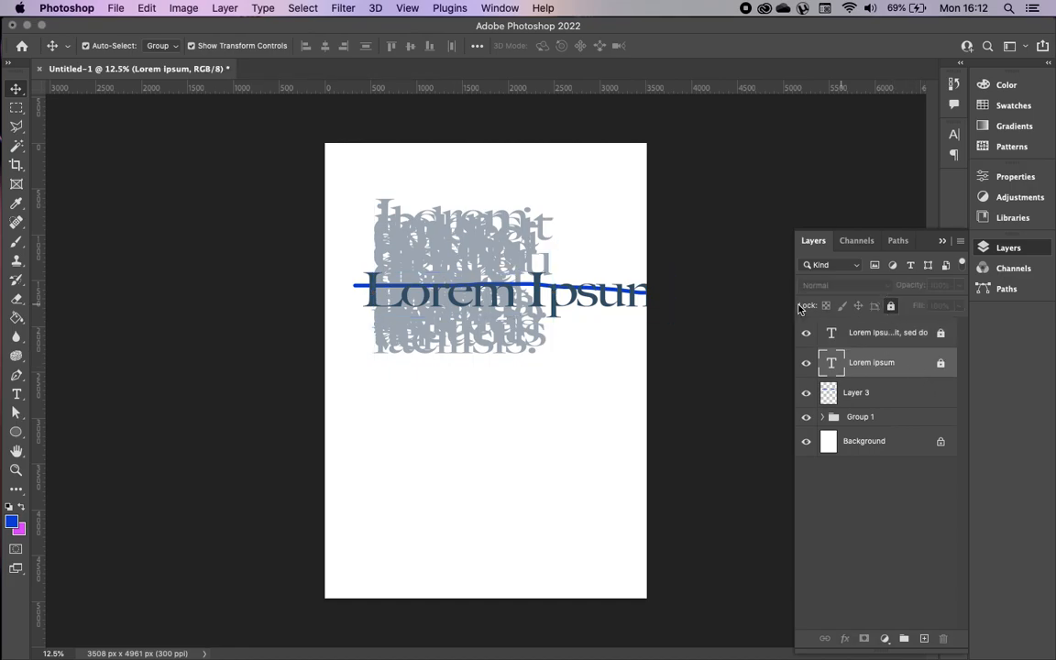
Move the painted blue line down slightly and delete its layer, Layer 3.
{"action": "left_click", "coordinate": [524, 288]}
{"action": "mouse_move", "coordinate": [527, 287]}
{"action": "left_mouse_down"}
{"action": "mouse_move", "coordinate": [505, 264]}
{"action": "mouse_move", "coordinate": [504, 281]}
{"action": "mouse_move", "coordinate": [529, 293]}
{"action": "left_mouse_up"}
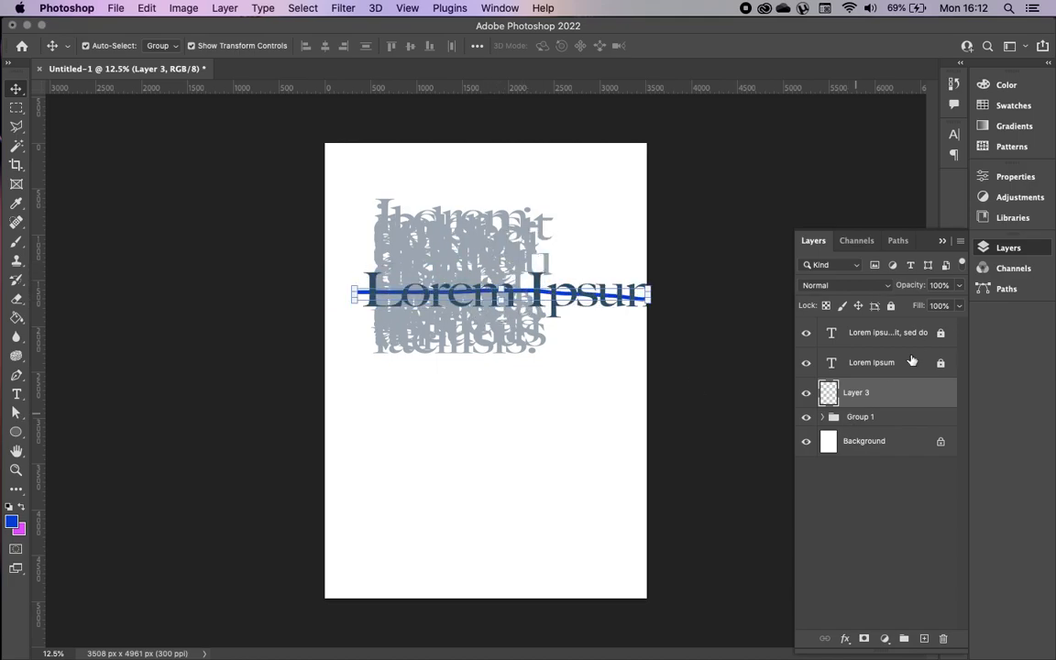
{"action": "key", "text": "BackSpace"}
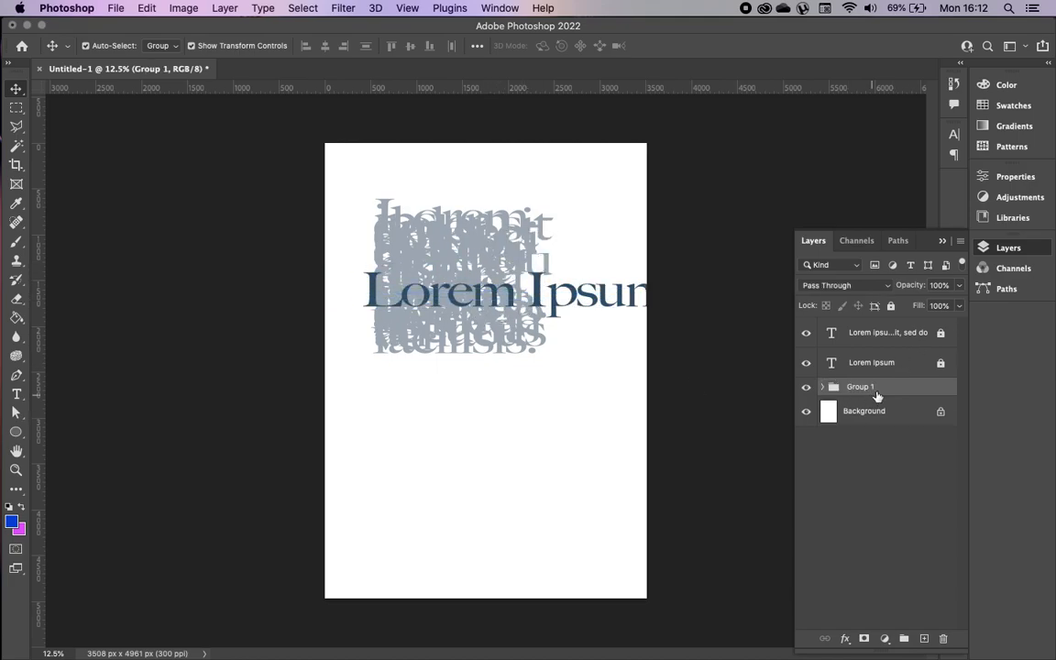
Unlock the "Lorem Ipsum" text layer and try to paint on it with the Brush tool, declining to rasterize the type.
{"action": "left_click", "coordinate": [916, 367]}
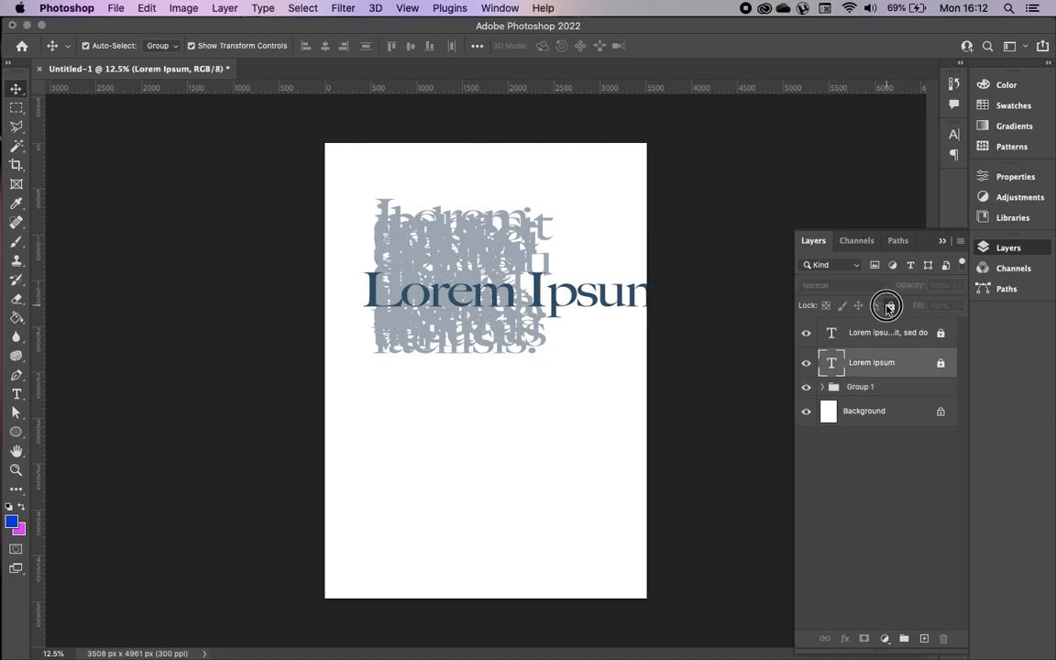
{"action": "left_click", "coordinate": [17, 243]}
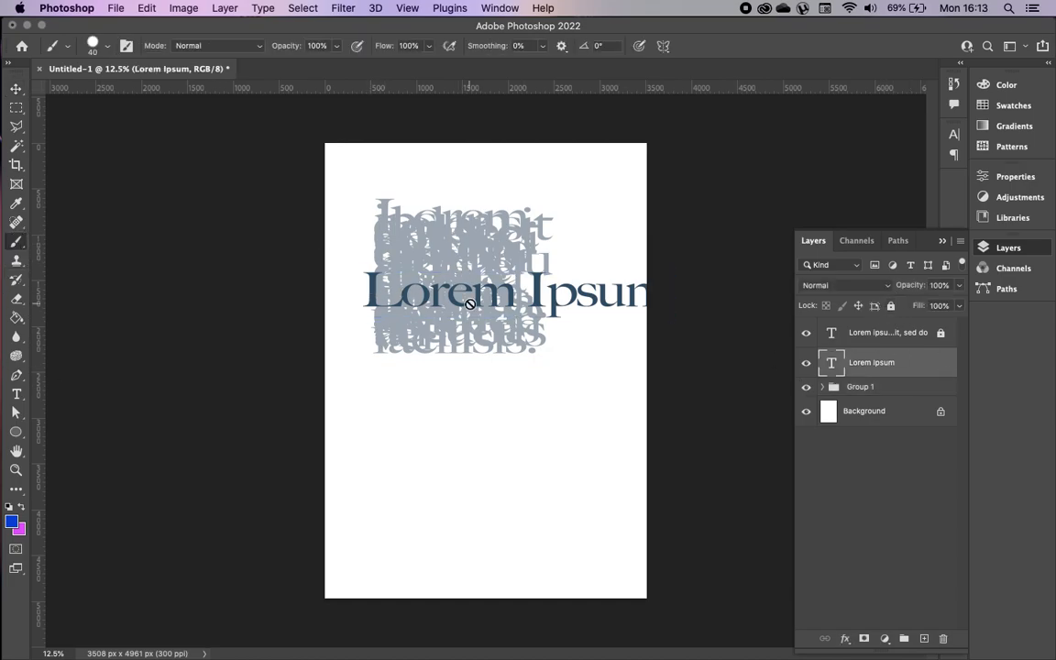
{"action": "left_click", "coordinate": [348, 229]}
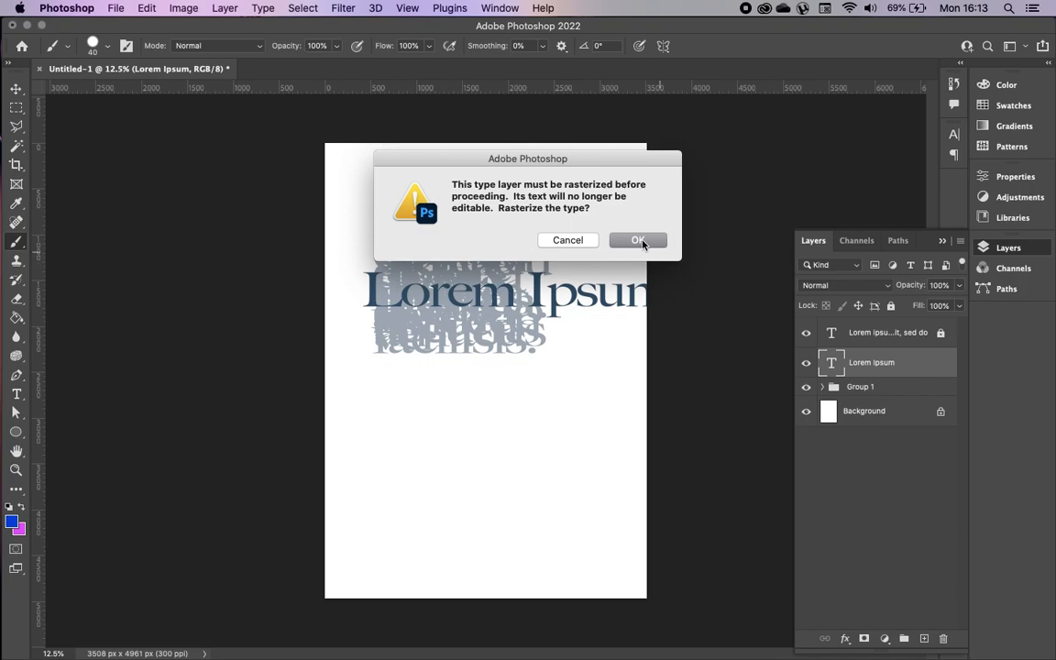
{"action": "left_click", "coordinate": [565, 240]}
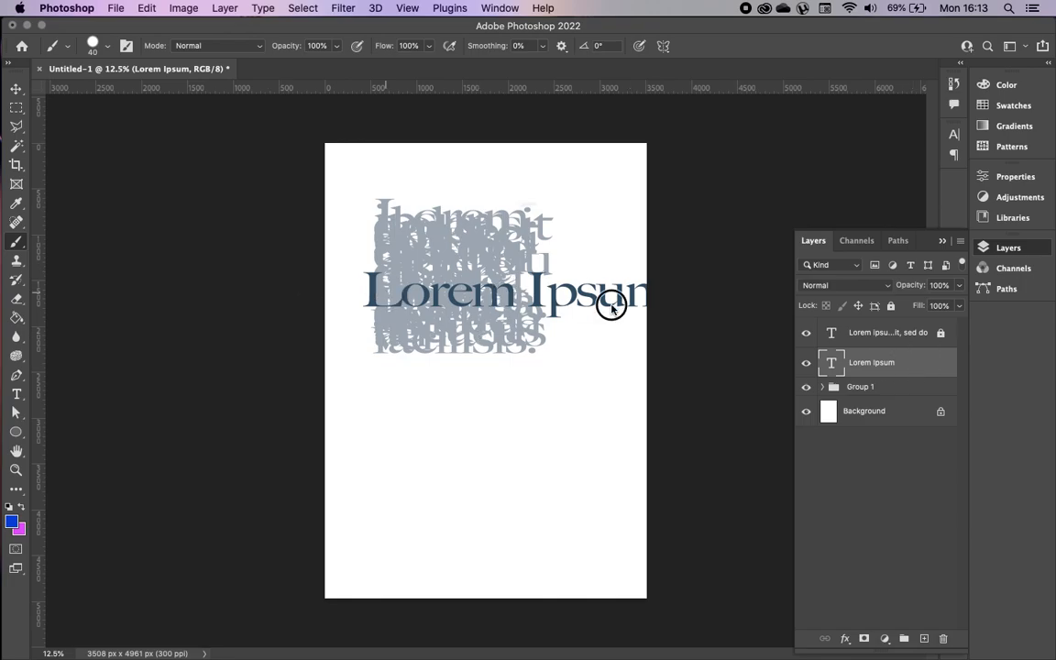
Rasterize the "Lorem Ipsum" text layer, brush a blue line straight across it, and toggle the layer's visibility.
{"action": "left_click", "coordinate": [550, 288]}
{"action": "left_click", "coordinate": [642, 240]}
{"action": "left_click_drag", "start_coordinate": [358, 292], "coordinate": [714, 293]}
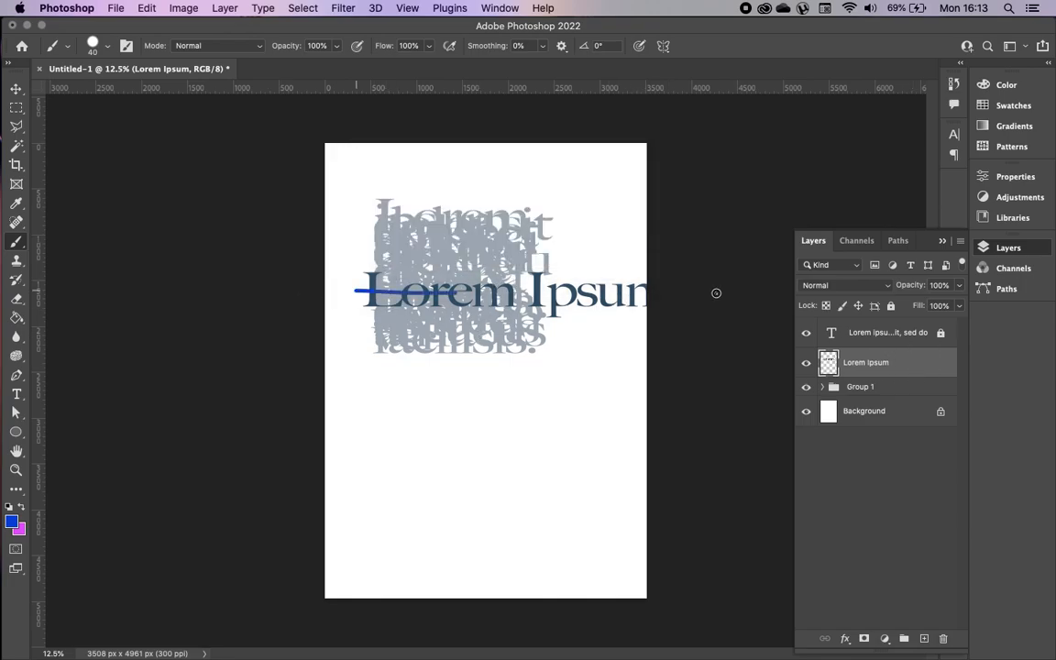
{"action": "left_click", "coordinate": [806, 365]}
{"action": "left_click", "coordinate": [806, 365]}
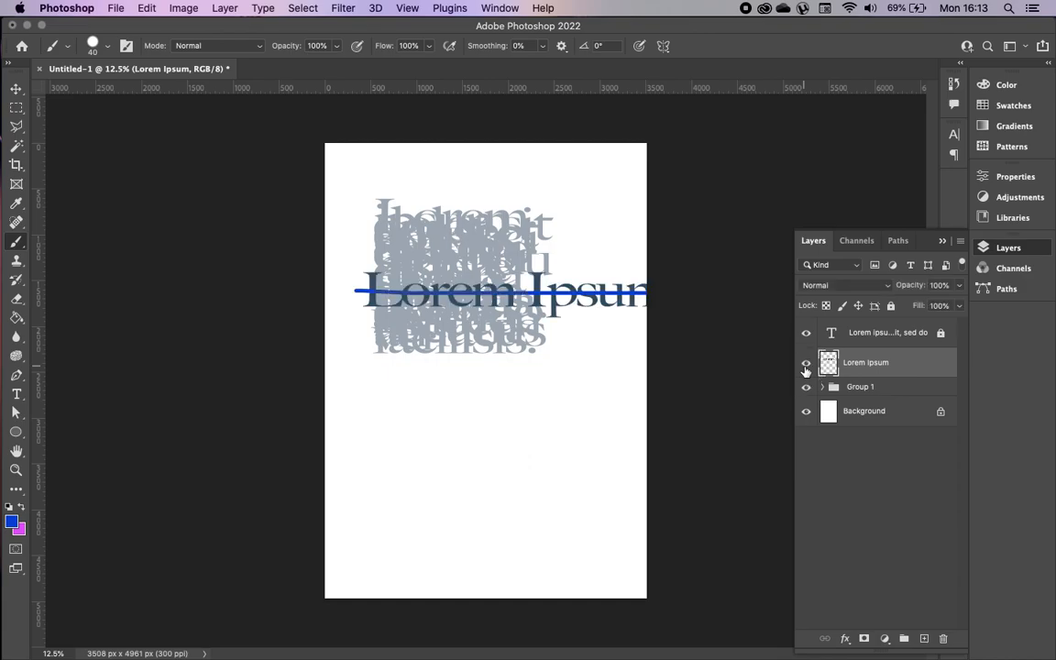
{"action": "left_click", "coordinate": [806, 371]}
Move the rasterized "Lorem Ipsum" layer with its blue line upward over the paragraph and delete it.
{"action": "left_click", "coordinate": [15, 90]}
{"action": "left_click_drag", "start_coordinate": [466, 322], "coordinate": [470, 202]}
{"action": "key", "text": "Delete"}
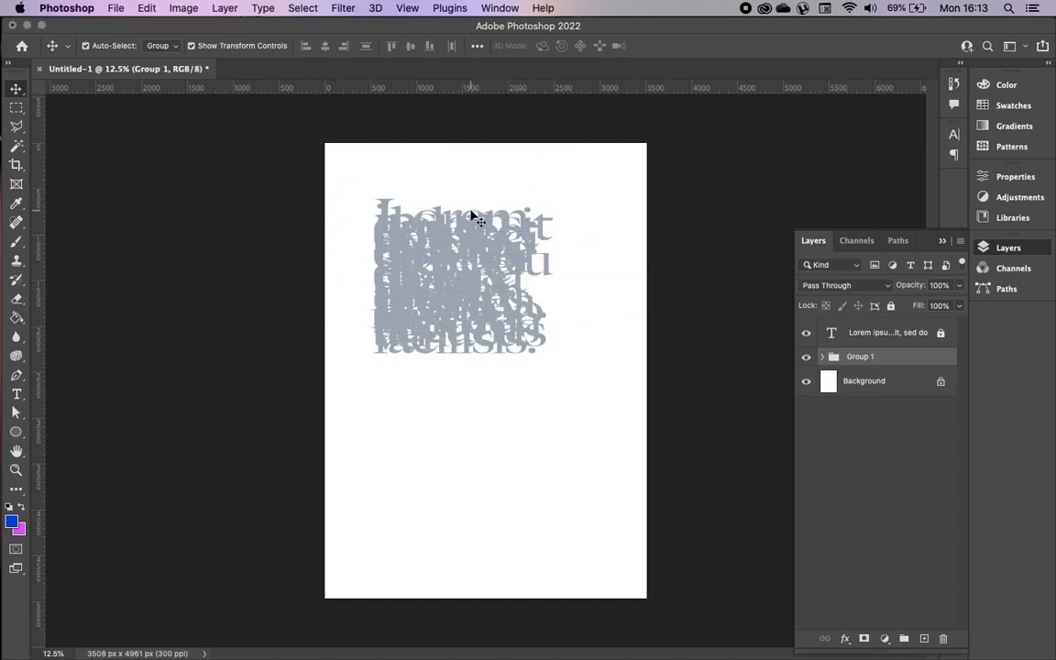